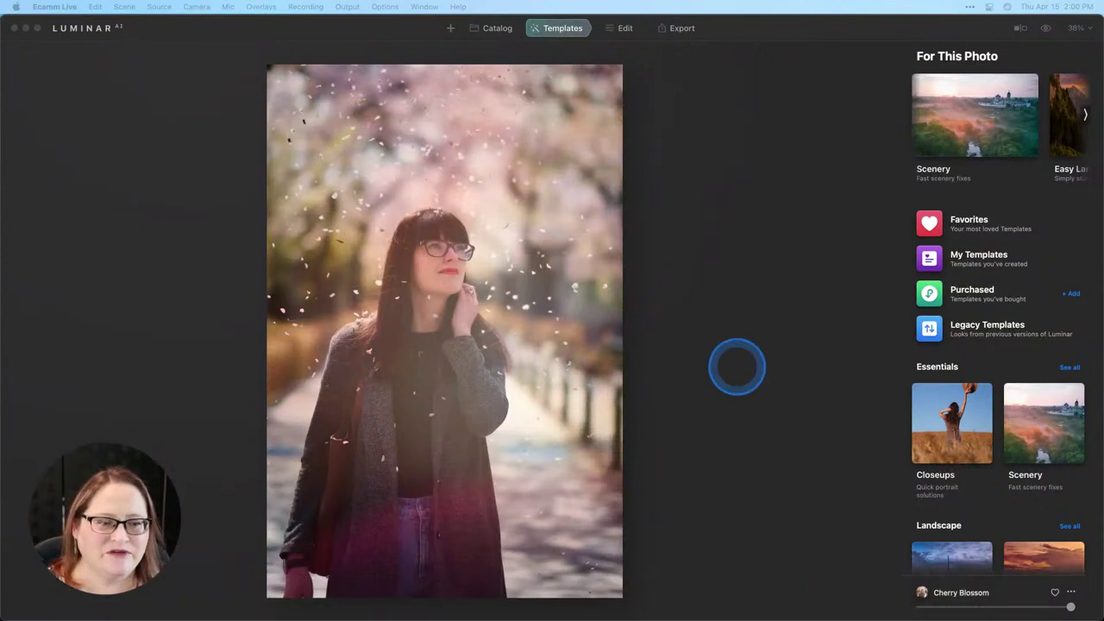
# Compare the edited cherry-blossom portrait with its unedited original, then show the edit again
pyautogui.click(762, 259)
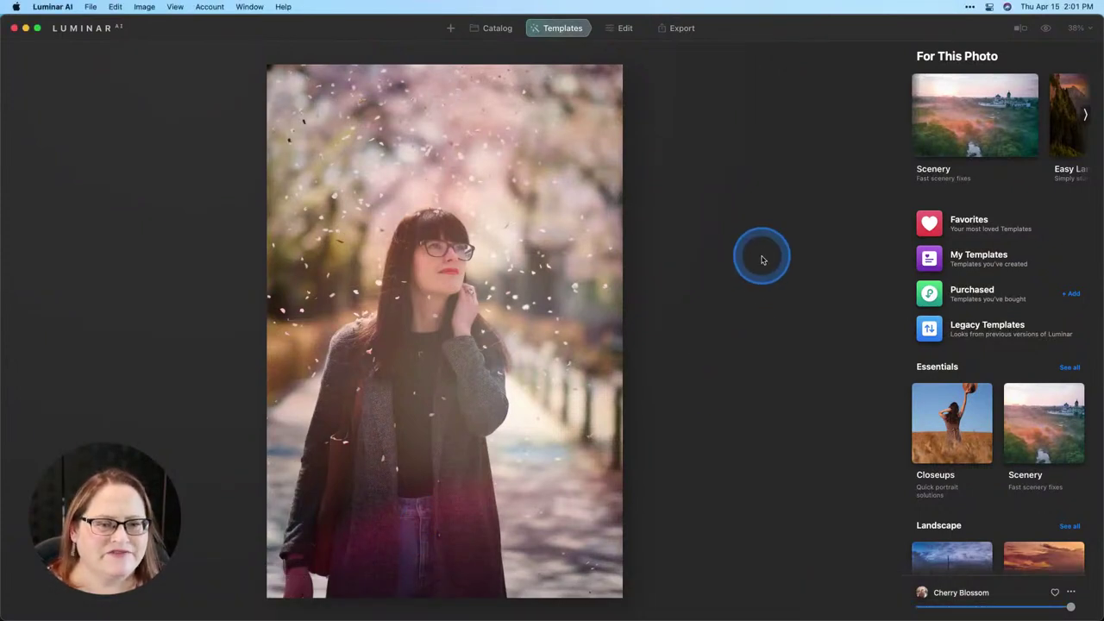
pyautogui.click(1048, 29)
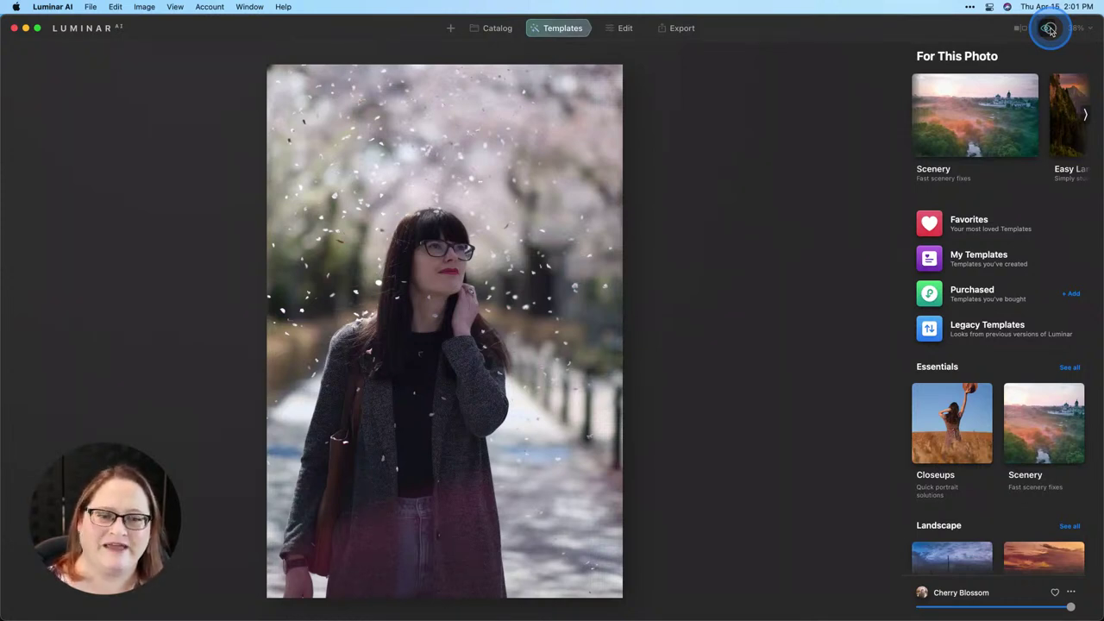
pyautogui.click(1049, 30)
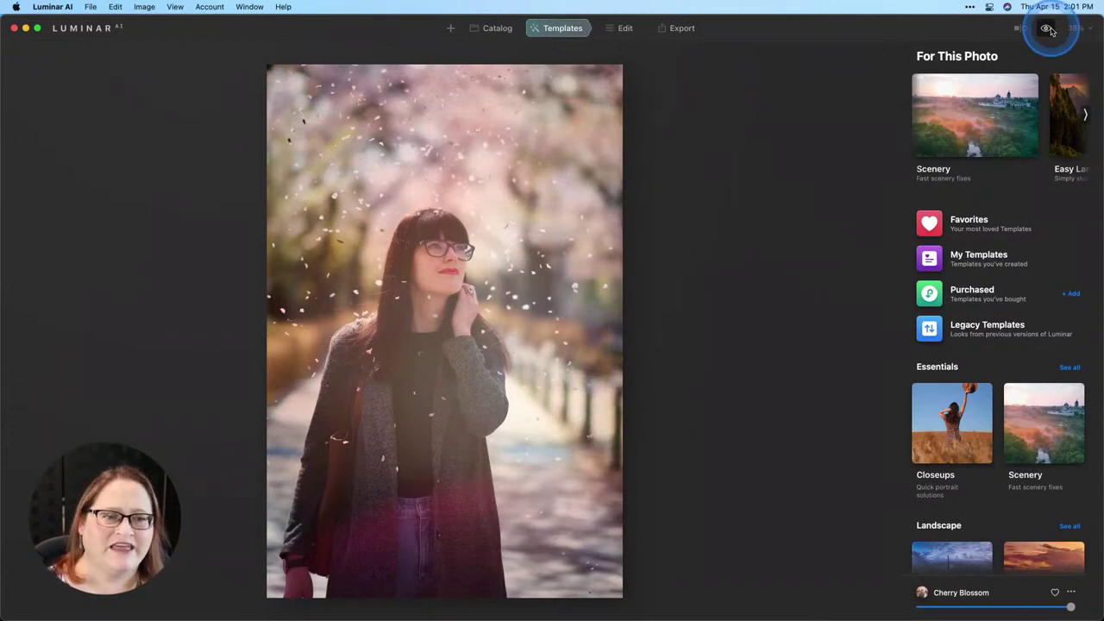
# Open My Templates and select the Cherry Blossom template
pyautogui.click(992, 256)
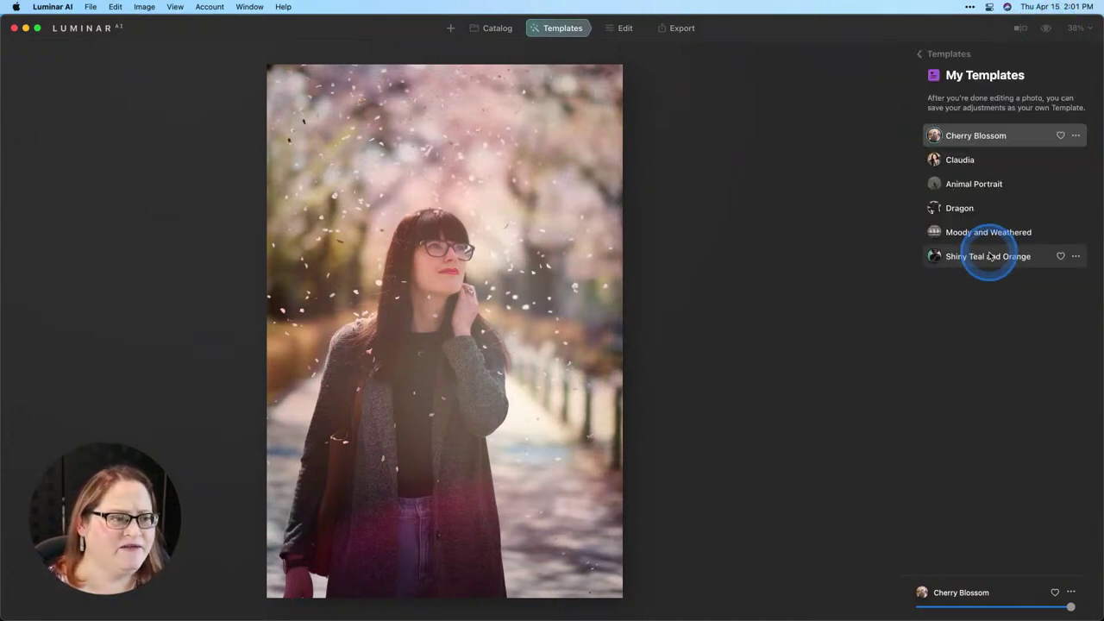
pyautogui.click(963, 141)
pyautogui.click(966, 142)
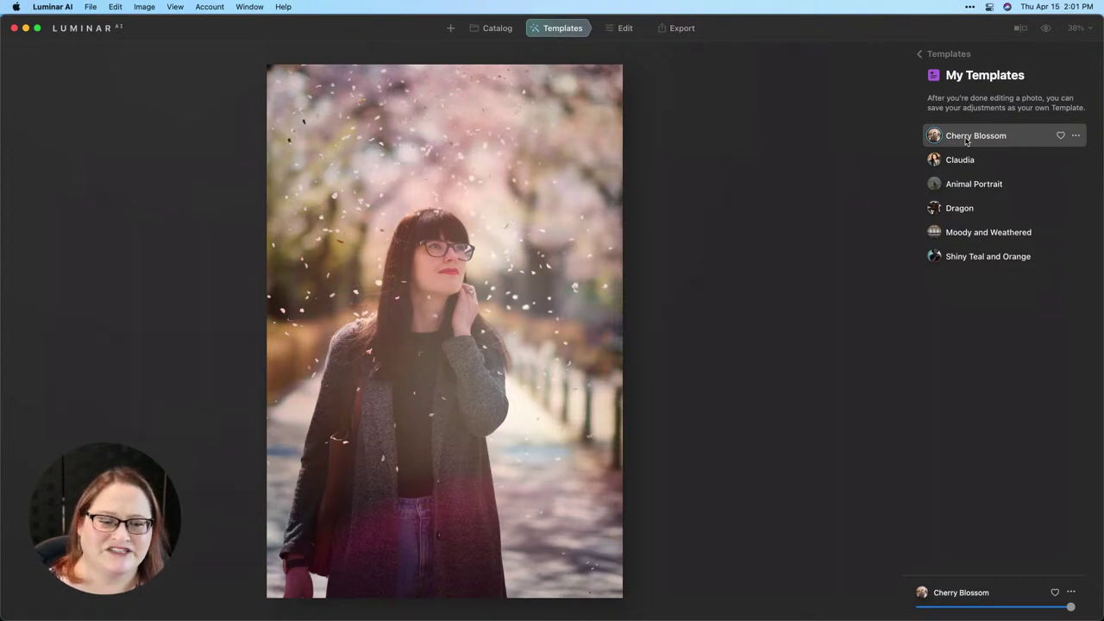
pyautogui.click(966, 140)
# Revert the photo to its original via Adjustments, then quit Luminar AI with Cmd+Q
pyautogui.rightClick(546, 185)
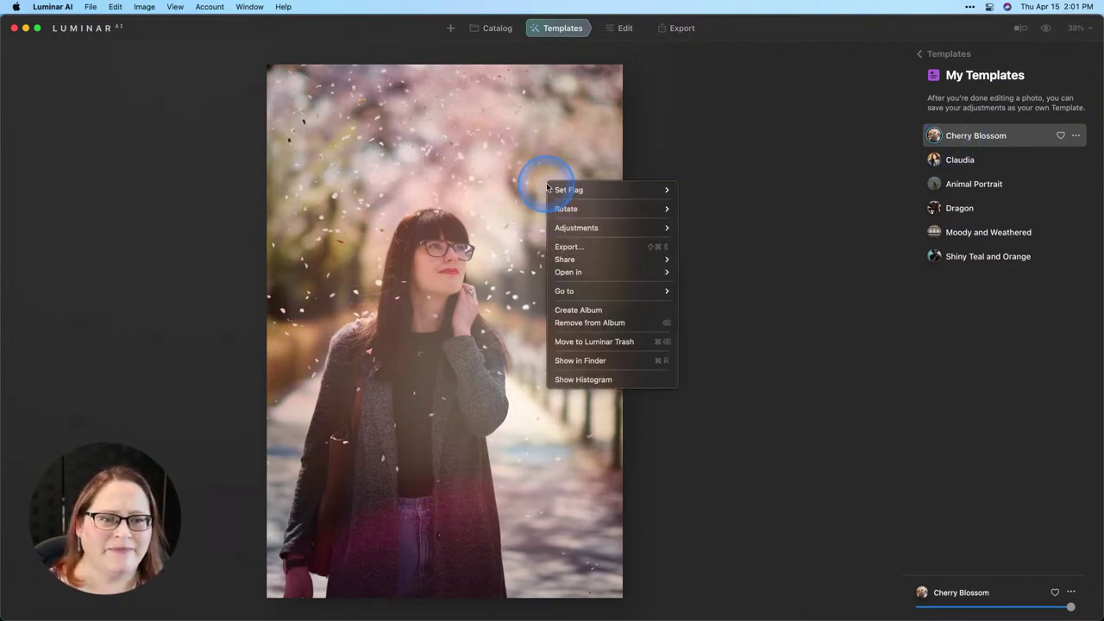
pyautogui.moveTo(574, 228)
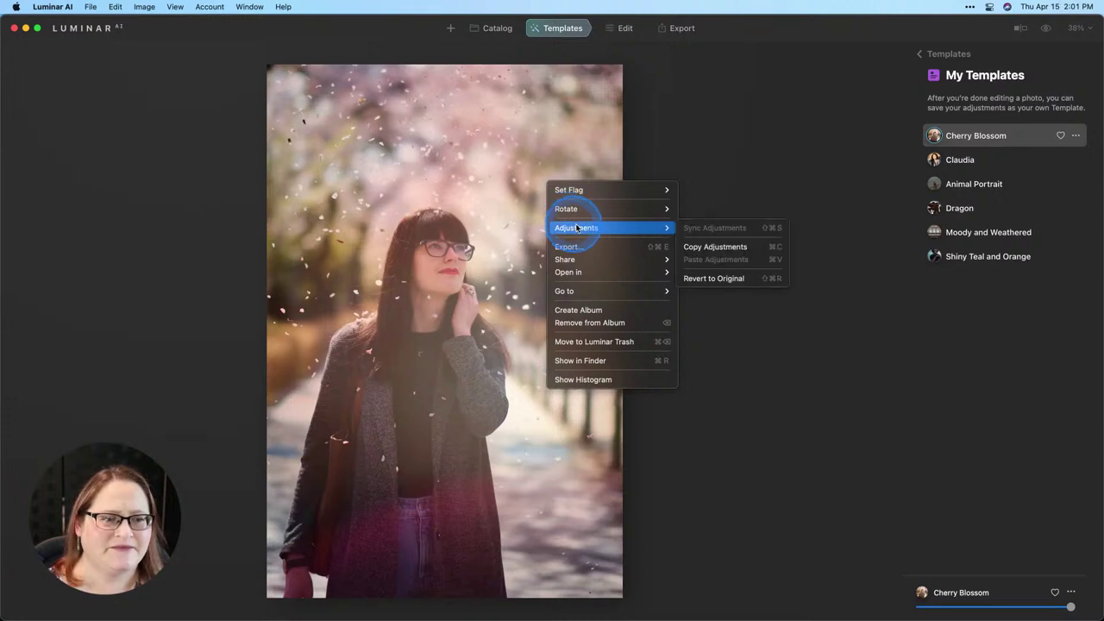
pyautogui.click(726, 279)
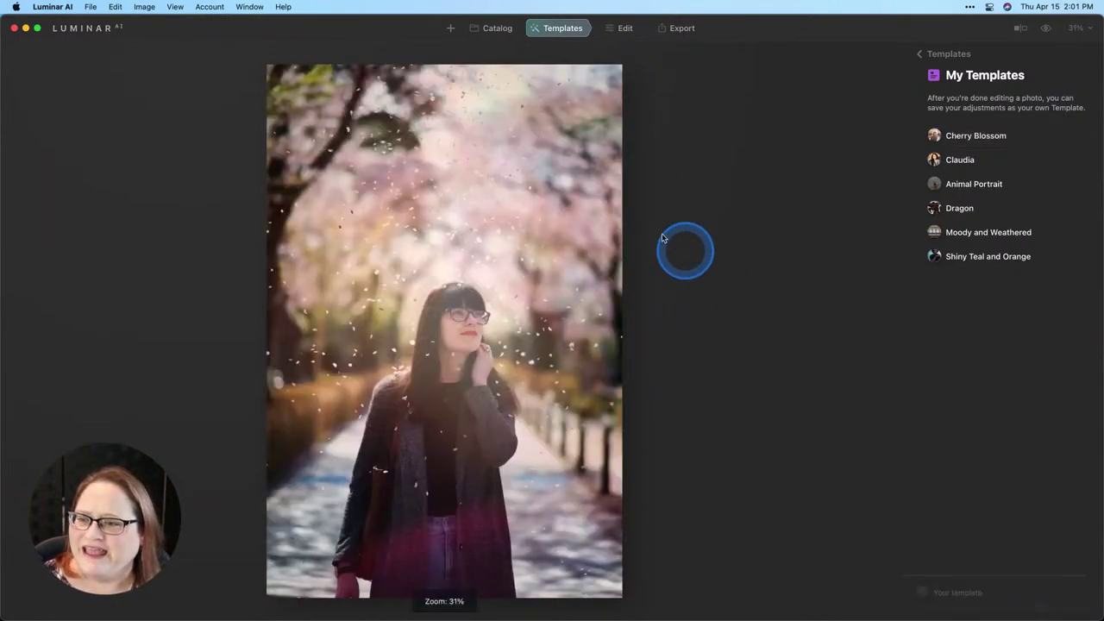
pyautogui.press('super+q')
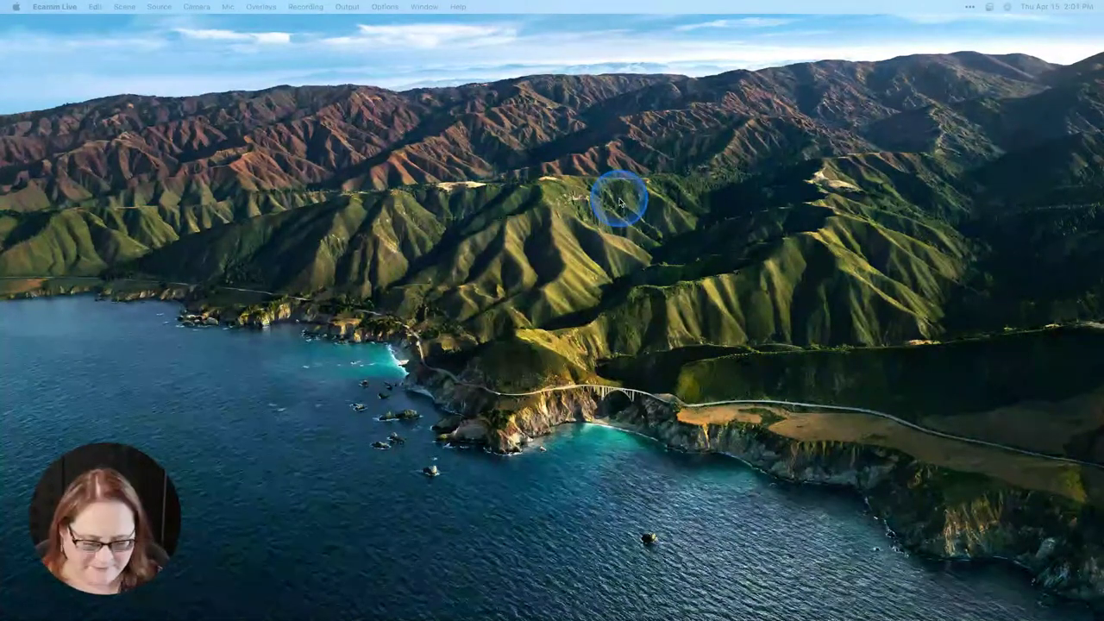
# Relaunch Luminar AI from Spotlight by searching 'lum'
pyautogui.press('super+space')
pyautogui.write('lum')
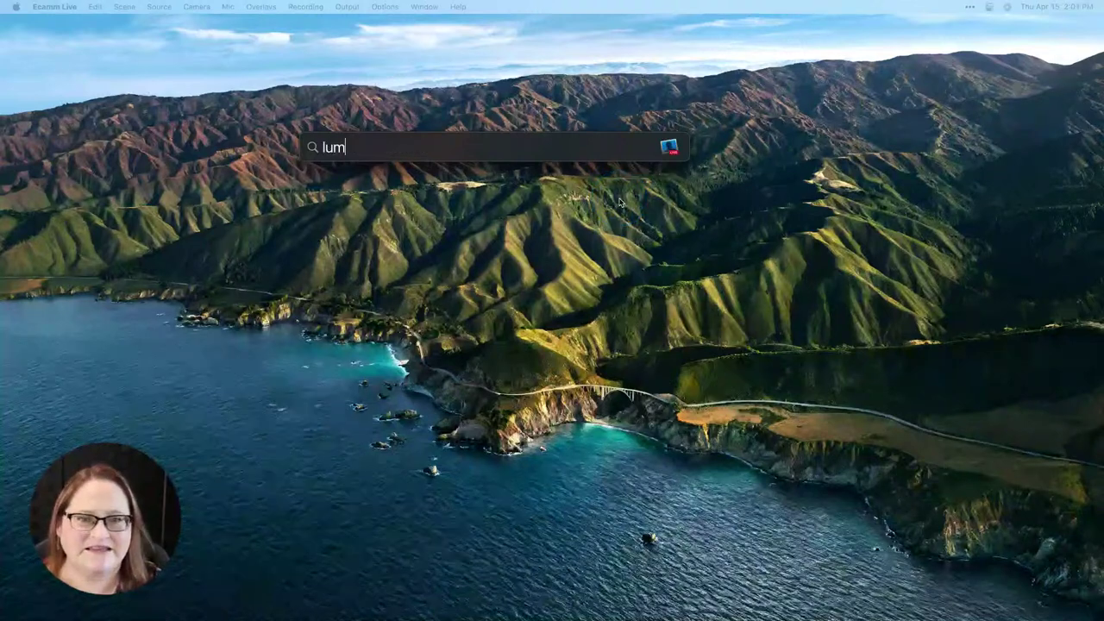
pyautogui.press('Return')
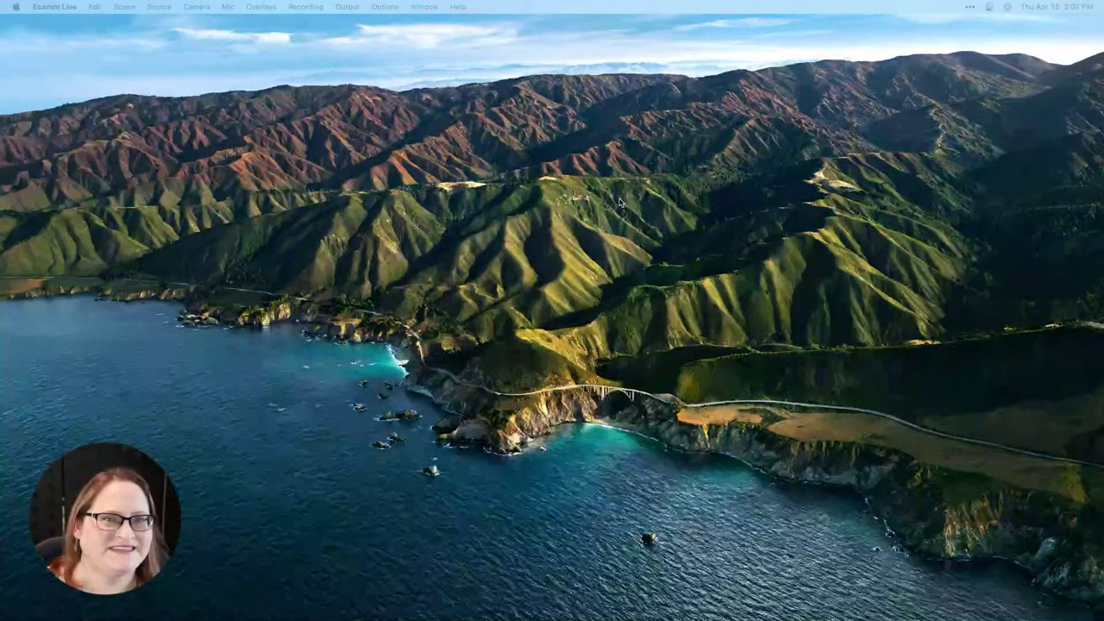
pyautogui.click(604, 190)
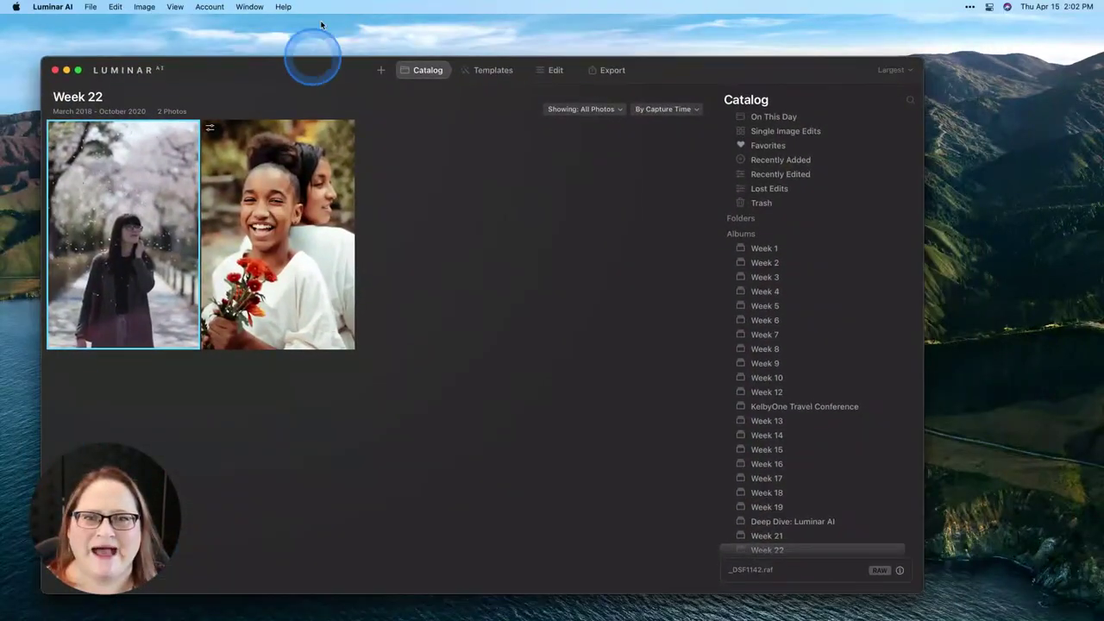
# Zoom the window to fill the screen and open the cherry-blossom photo on its own
pyautogui.click(249, 6)
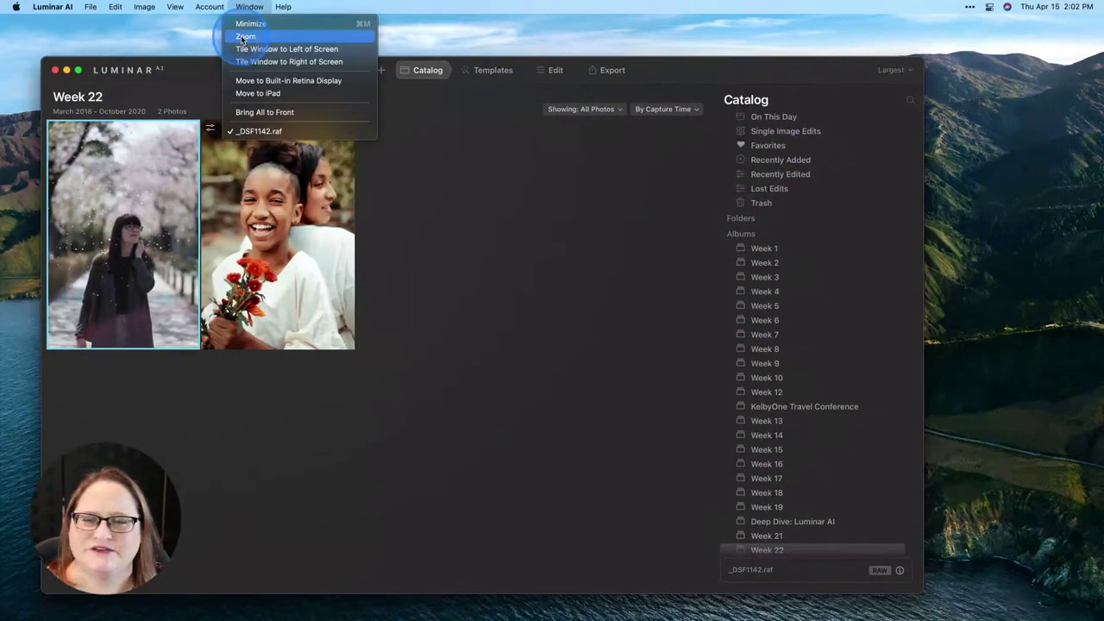
pyautogui.click(245, 36)
pyautogui.doubleClick(139, 209)
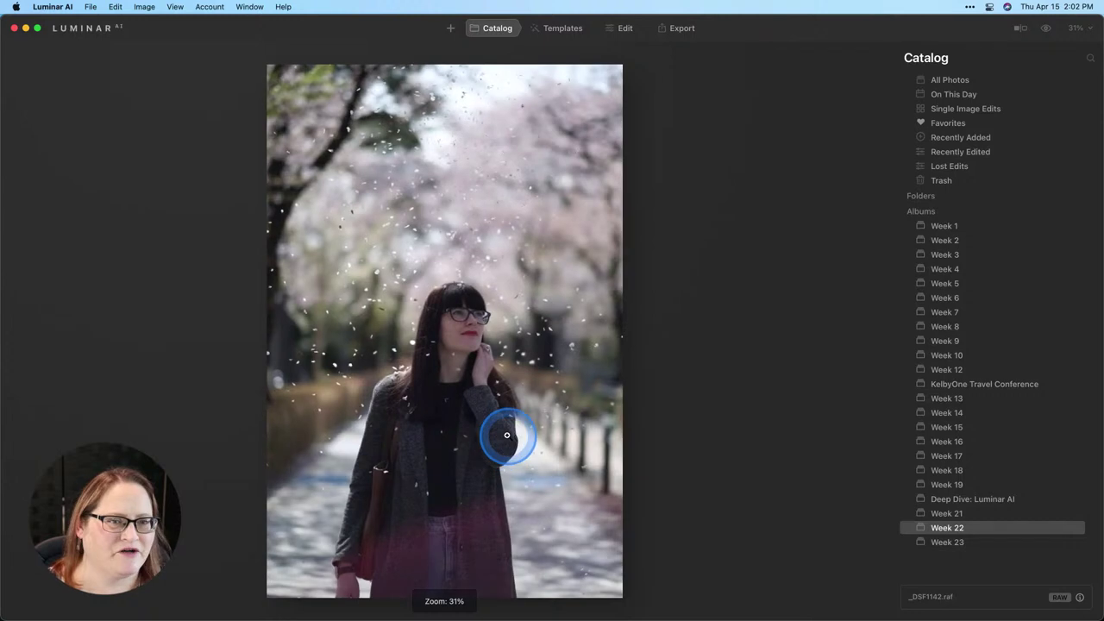
# Switch to Templates and browse the suggested template categories
pyautogui.click(570, 27)
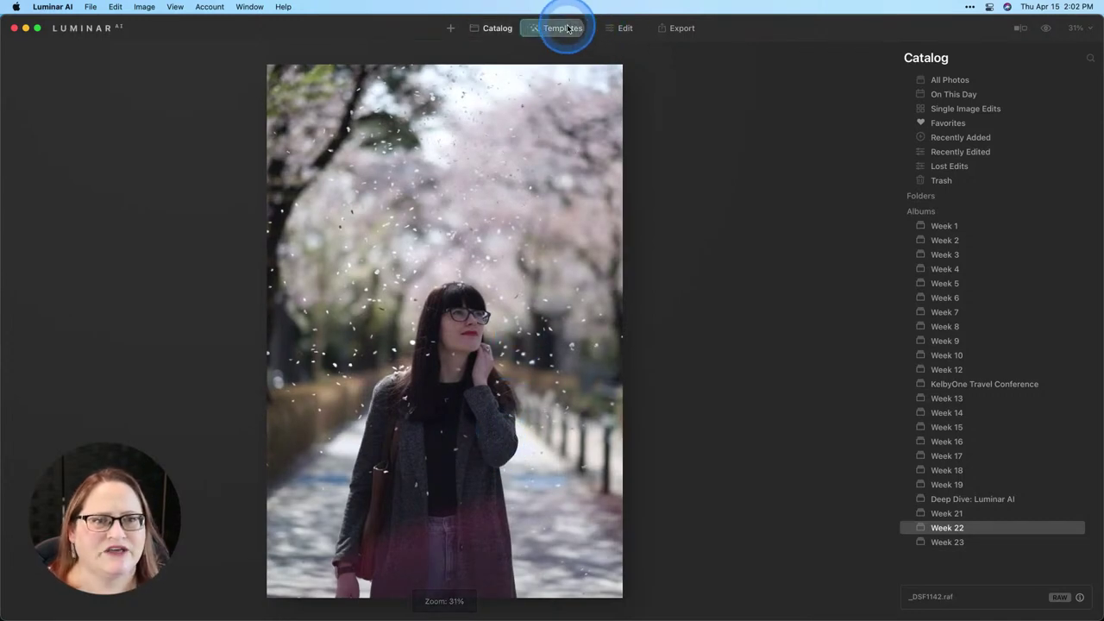
pyautogui.hscroll(6, 998, 141)
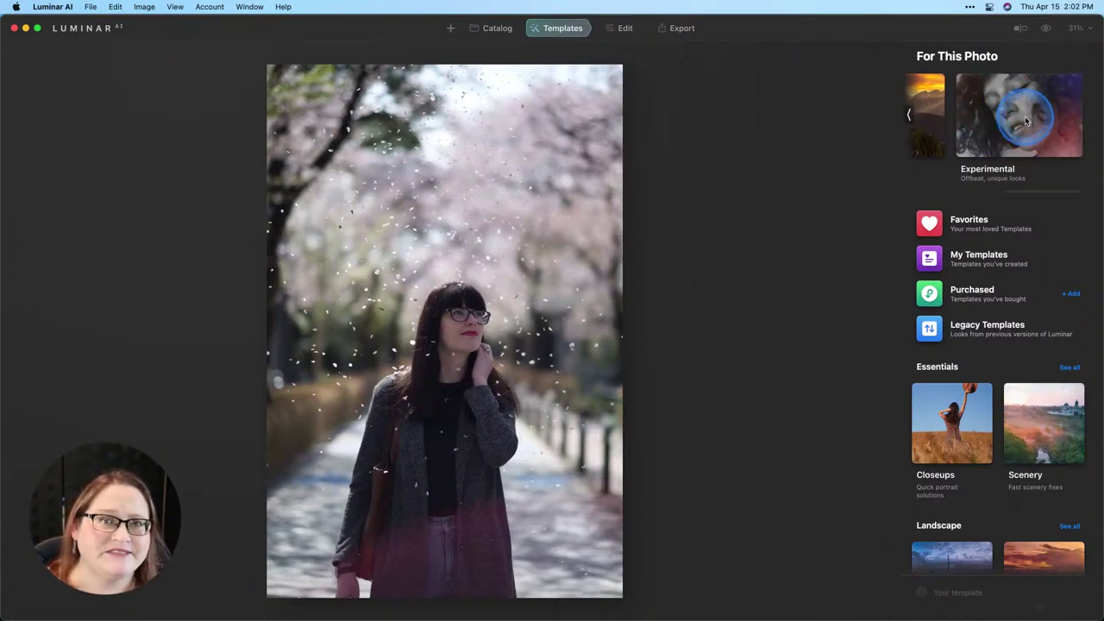
pyautogui.scroll(-6, 1017, 224)
pyautogui.scroll(-10, 1016, 250)
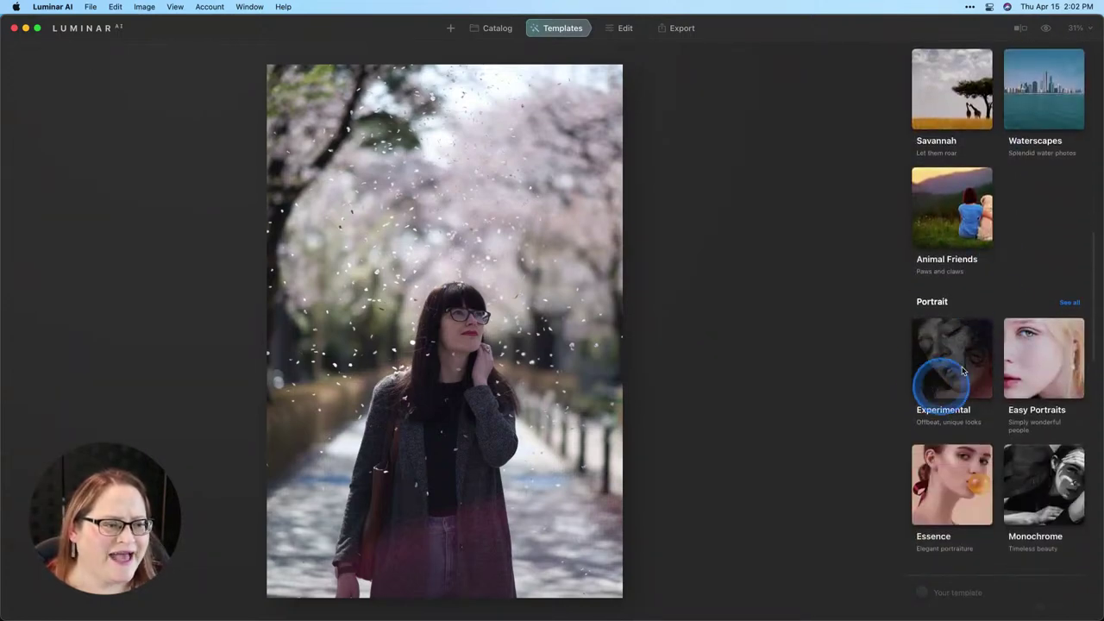
pyautogui.scroll(10, 996, 308)
pyautogui.scroll(3, 997, 311)
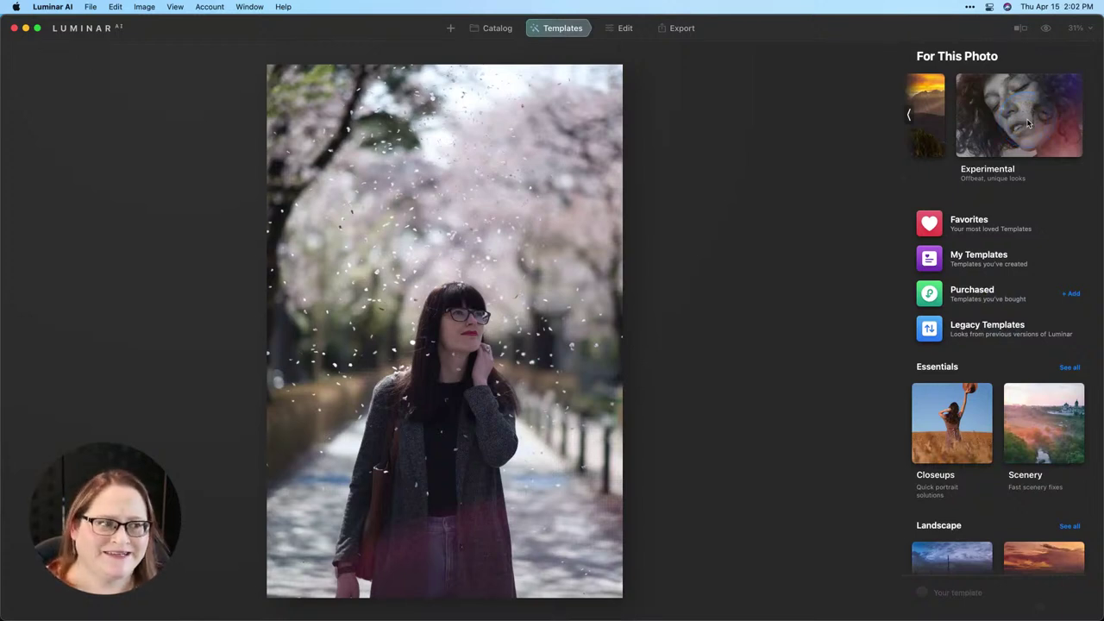
# Preview the Experimental templates Celebrate, Cold Frame, Color Ramp, Glow and Feather Light on the photo
pyautogui.click(1027, 123)
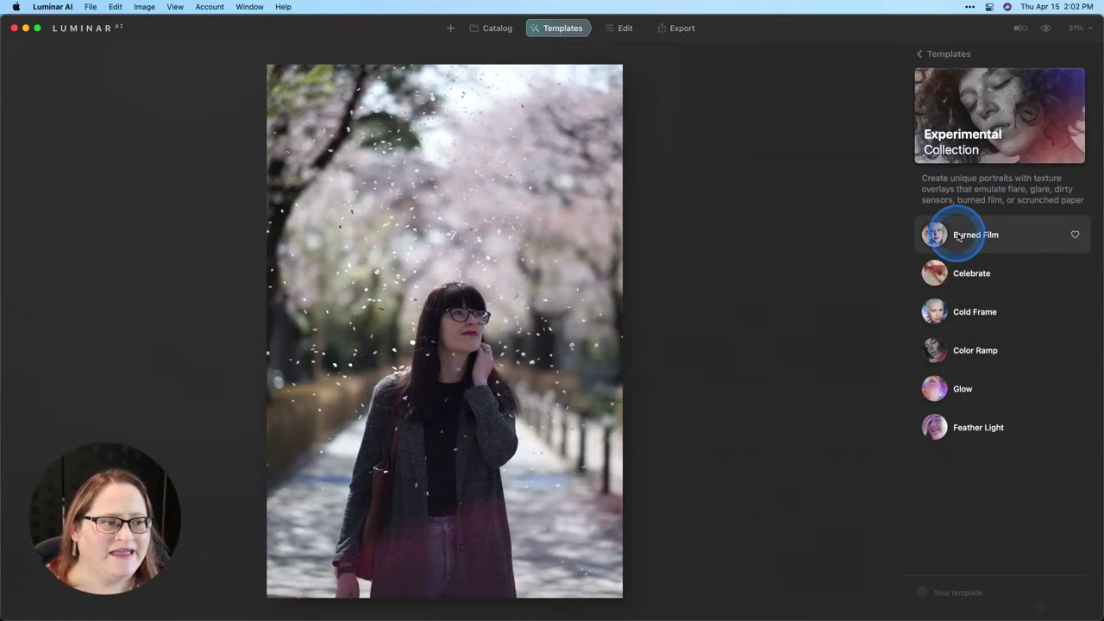
pyautogui.click(964, 277)
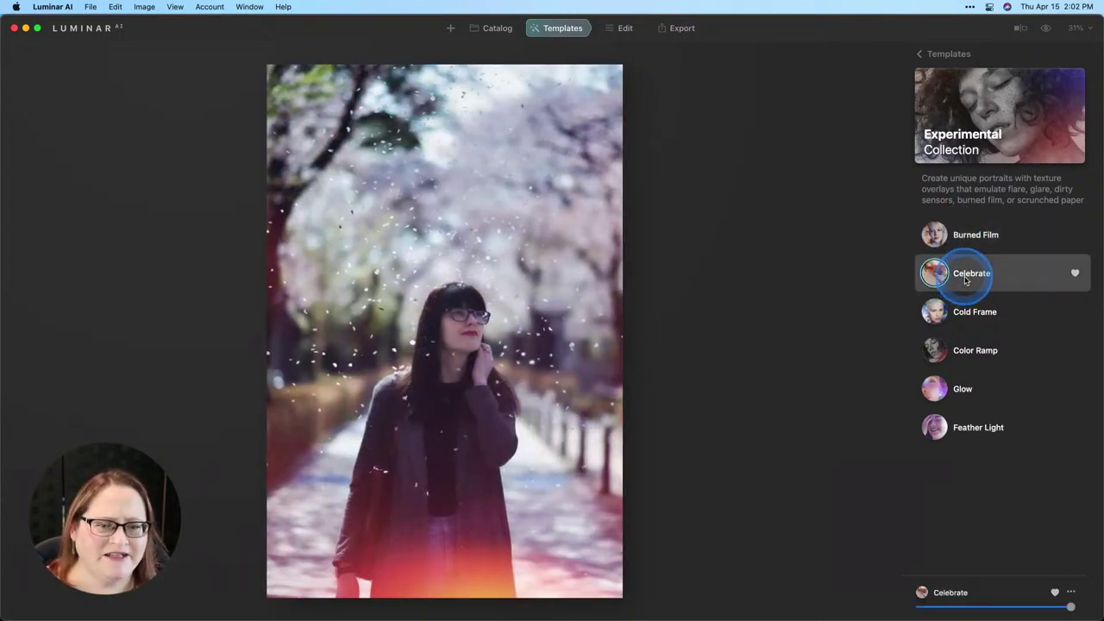
pyautogui.click(965, 316)
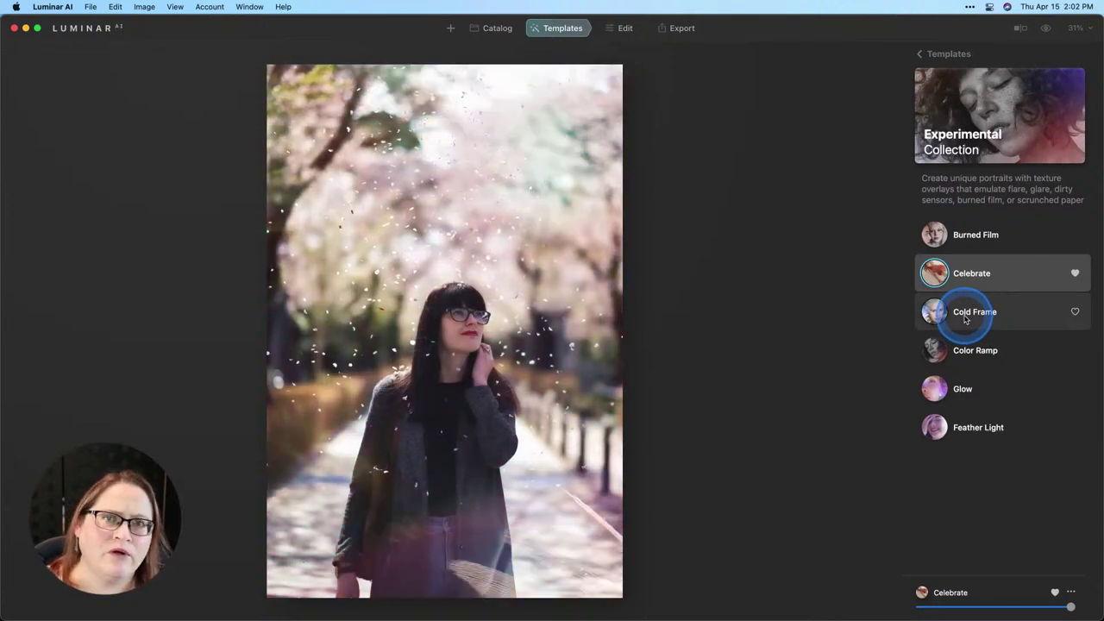
pyautogui.click(965, 319)
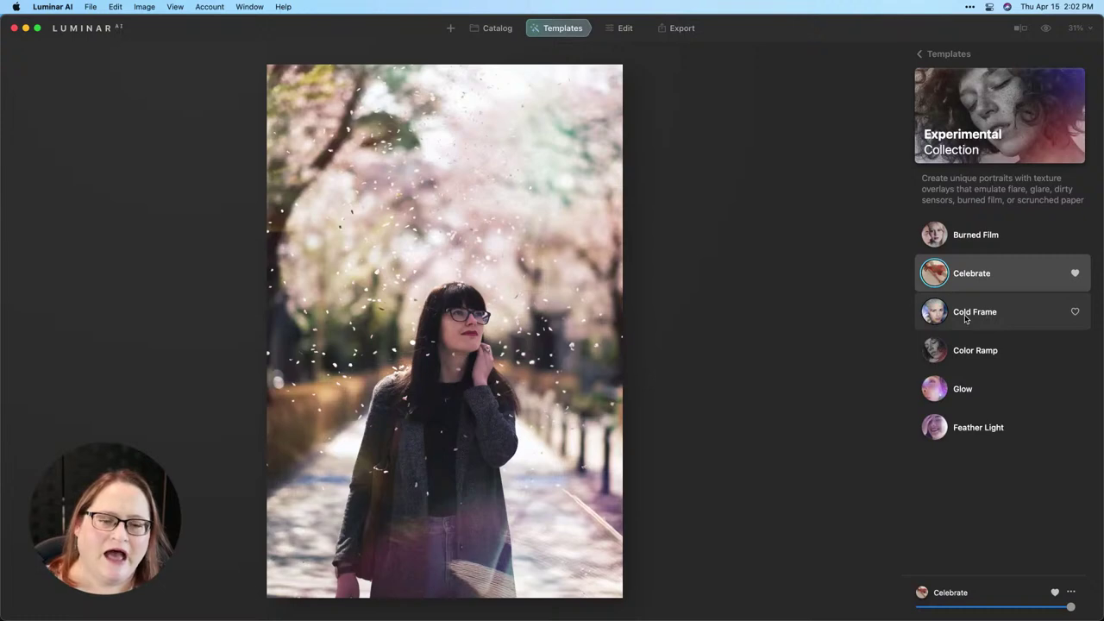
pyautogui.click(965, 317)
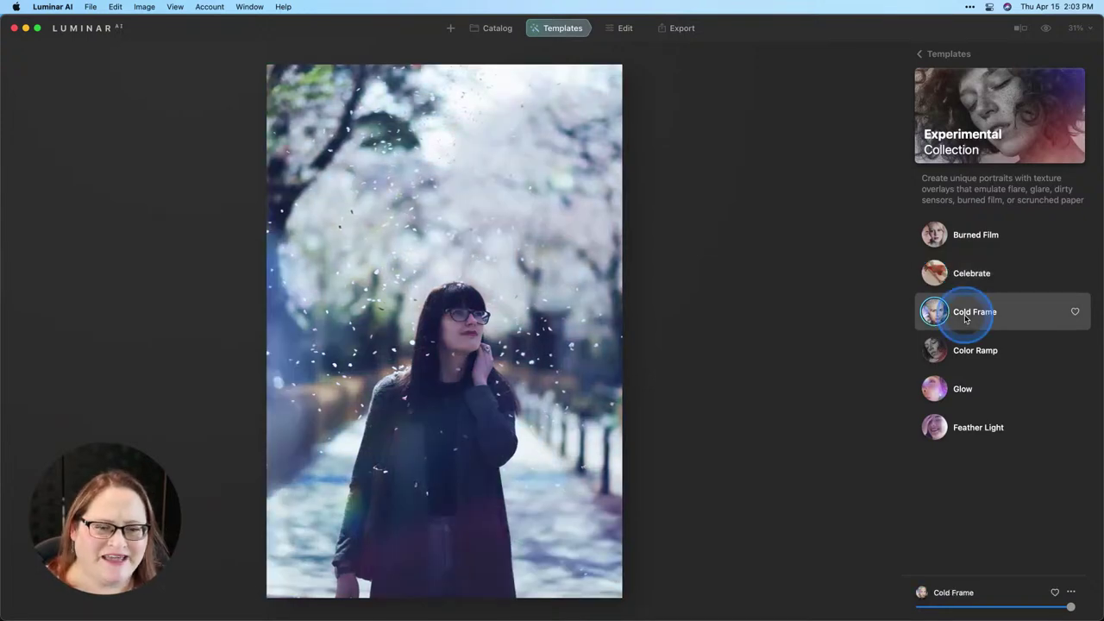
pyautogui.click(965, 350)
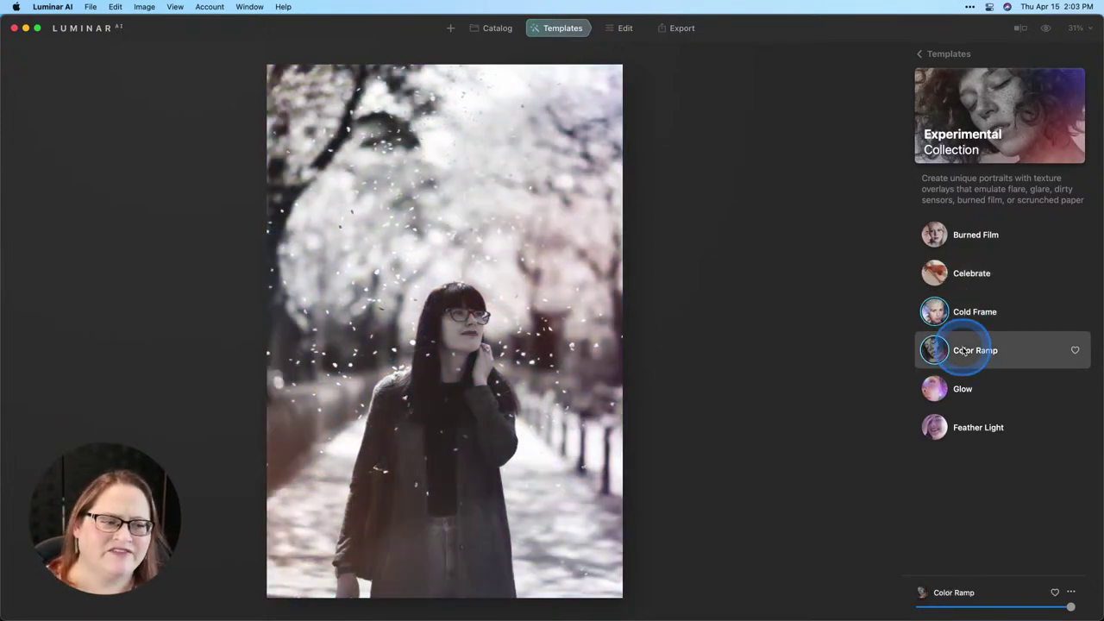
pyautogui.click(962, 388)
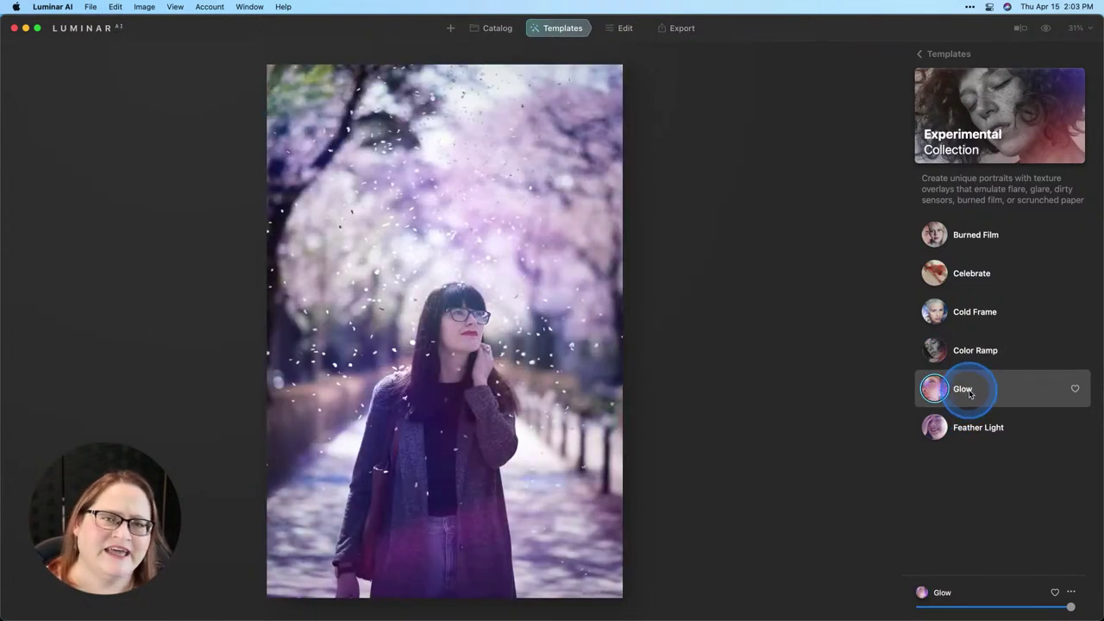
pyautogui.click(978, 427)
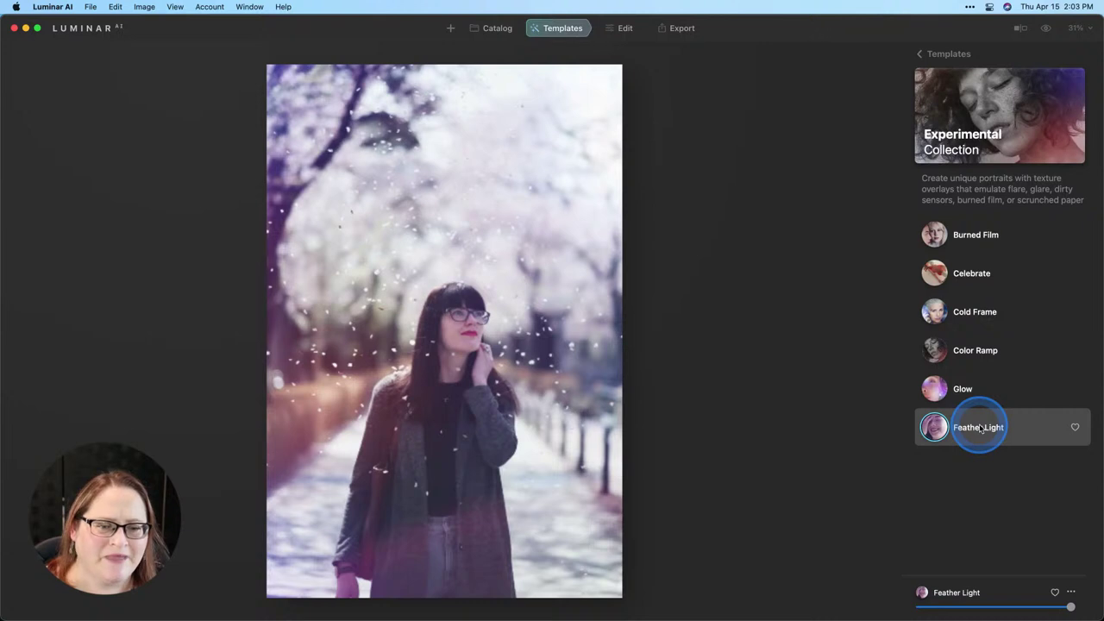
# Revert the portrait to its unedited original from the Adjustments menu
pyautogui.rightClick(441, 240)
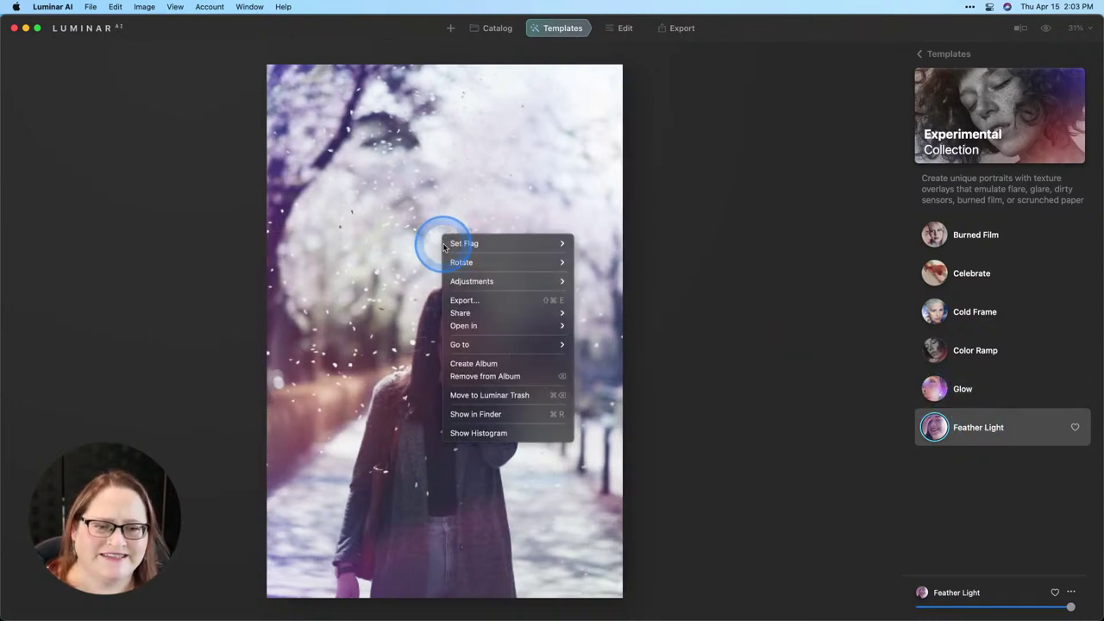
pyautogui.moveTo(552, 282)
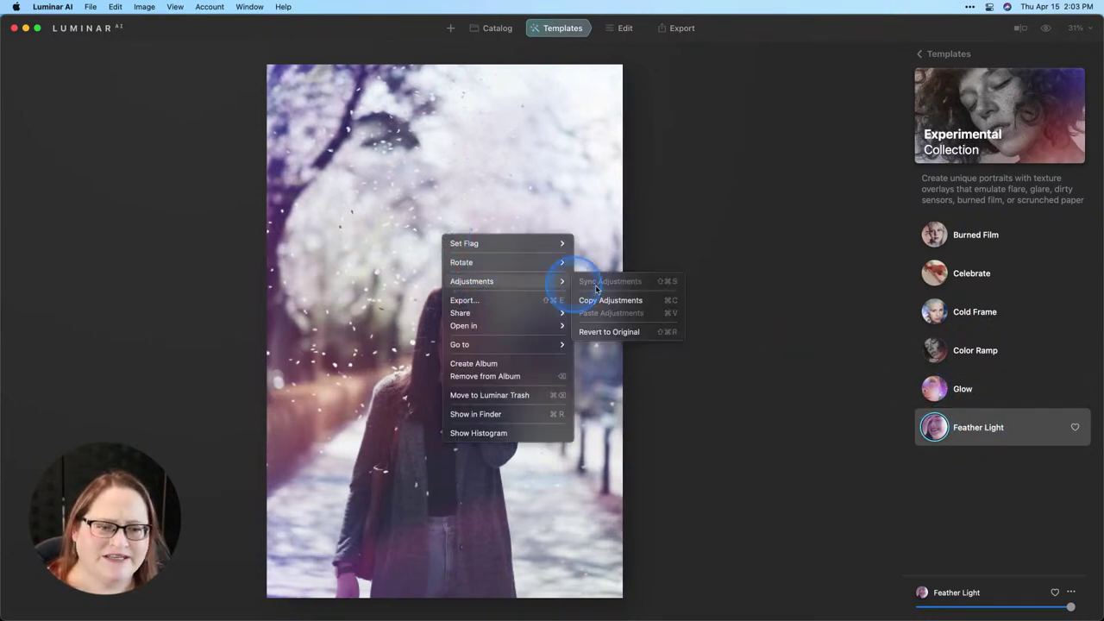
pyautogui.click(627, 332)
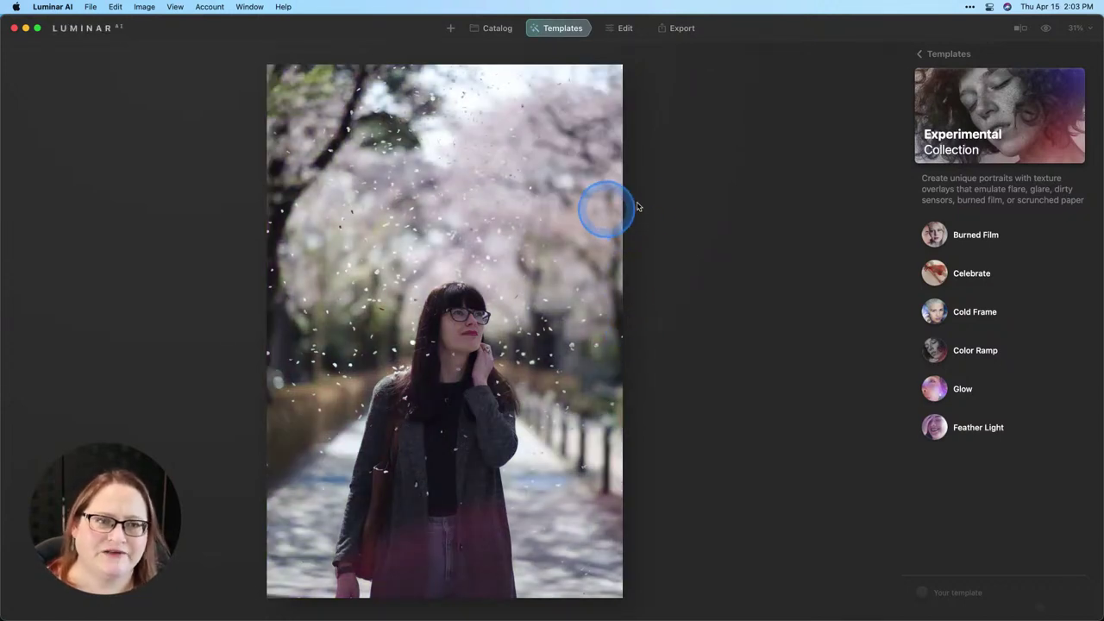
# Return to the templates overview and glance at the Scenery collection
pyautogui.click(921, 54)
pyautogui.hscroll(-5, 1001, 129)
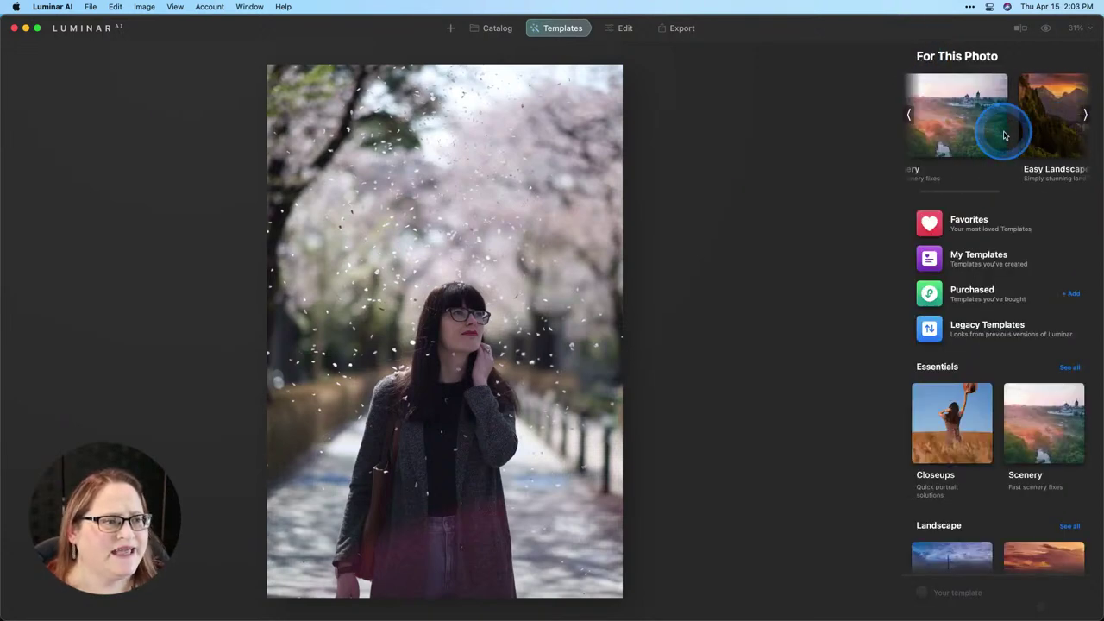
pyautogui.click(943, 145)
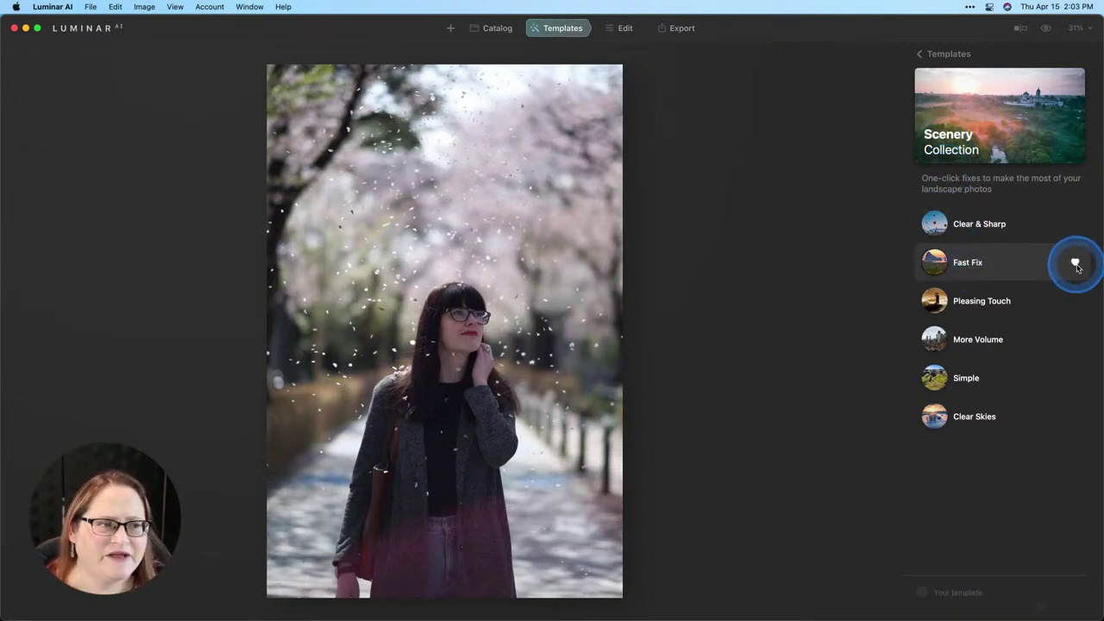
pyautogui.click(922, 53)
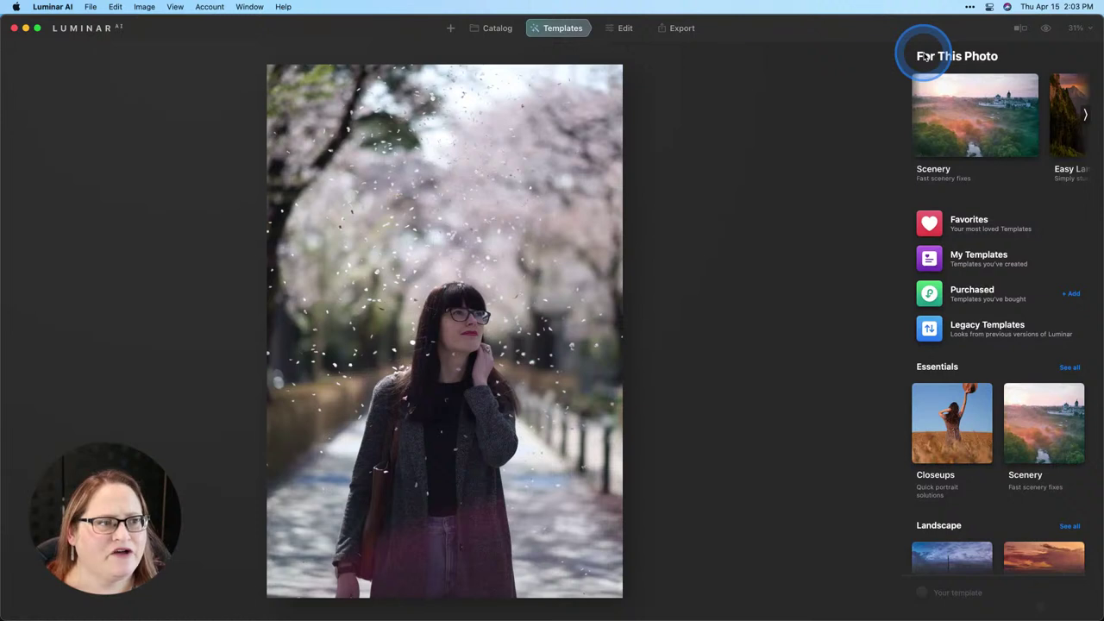
# Apply the favorited Fast Fix template and compare it with the original
pyautogui.click(949, 222)
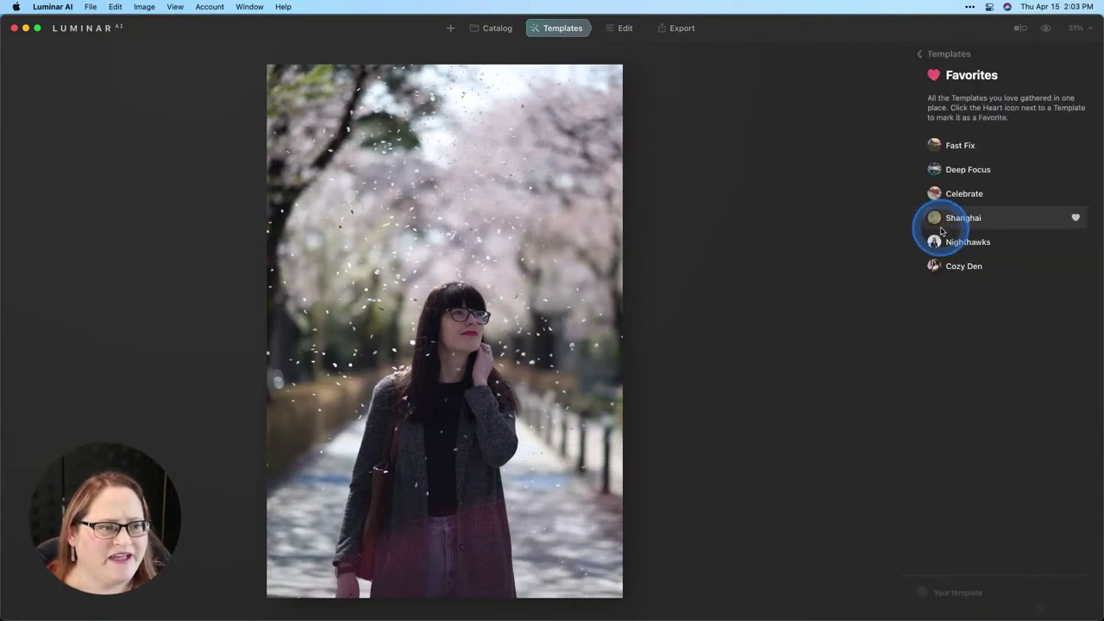
pyautogui.click(955, 147)
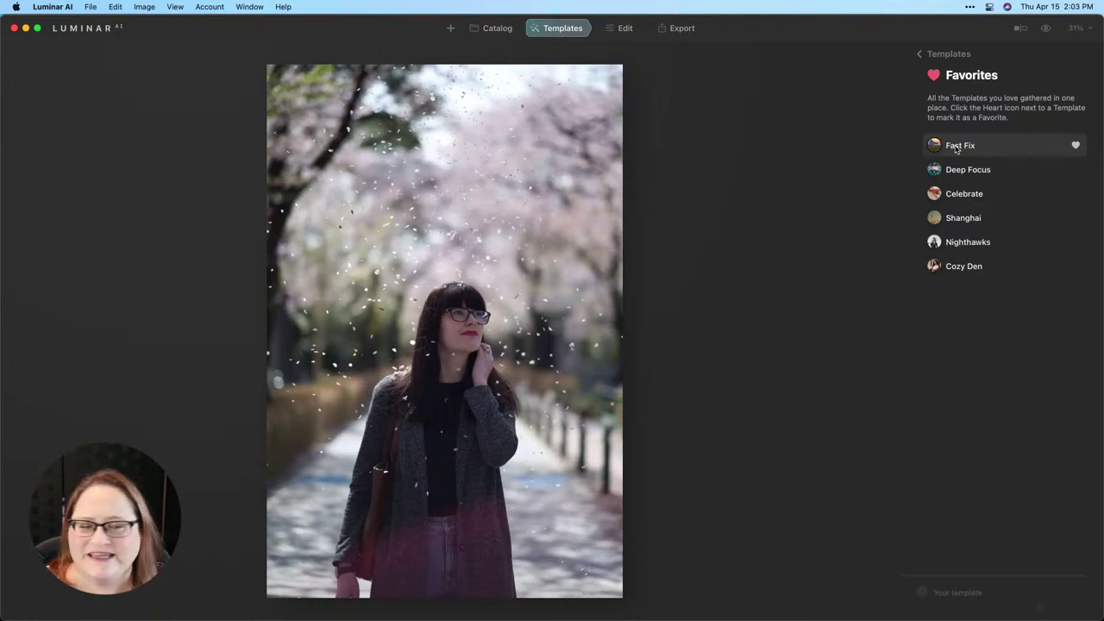
pyautogui.click(956, 149)
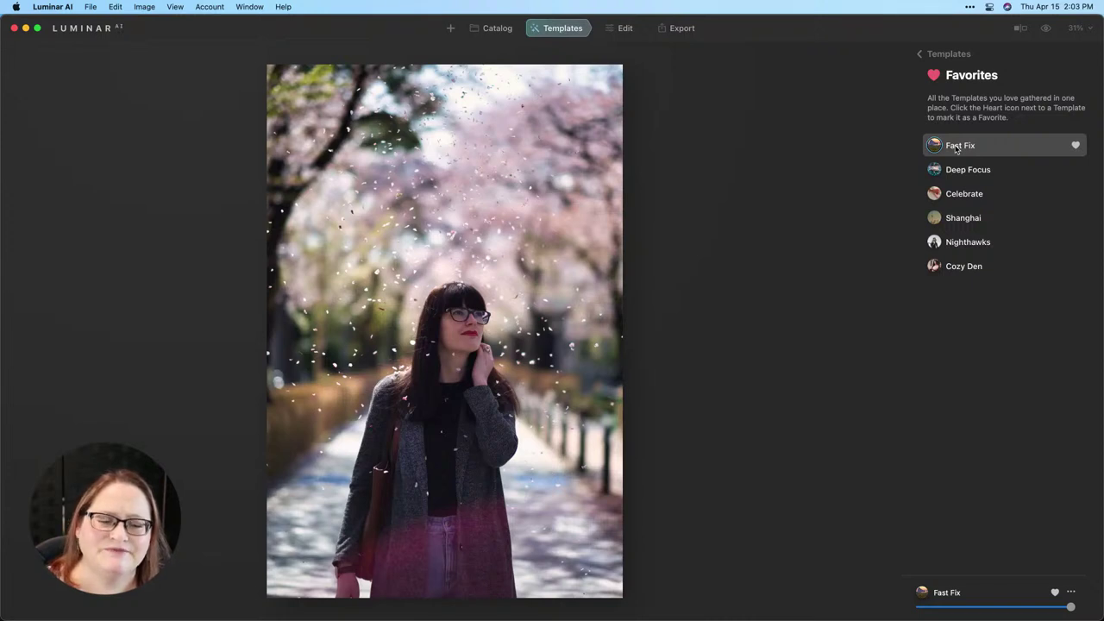
pyautogui.click(1043, 28)
pyautogui.click(1044, 30)
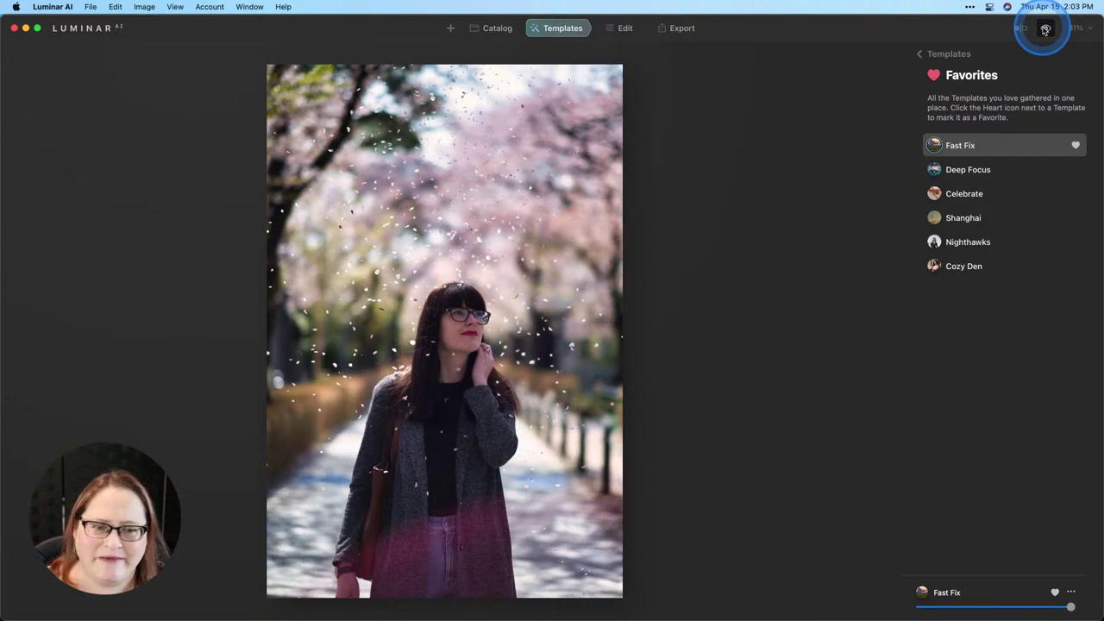
# Switch to the editing tools and zoom to 100% around the woman's face
pyautogui.click(625, 29)
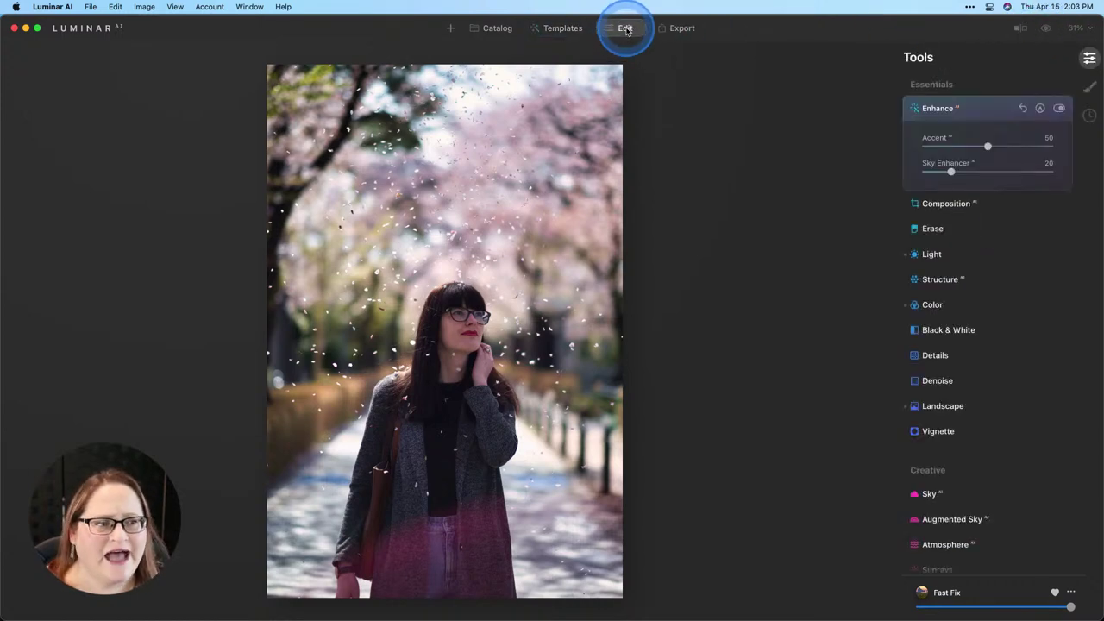
pyautogui.moveTo(875, 313); pyautogui.dragTo(891, 326)
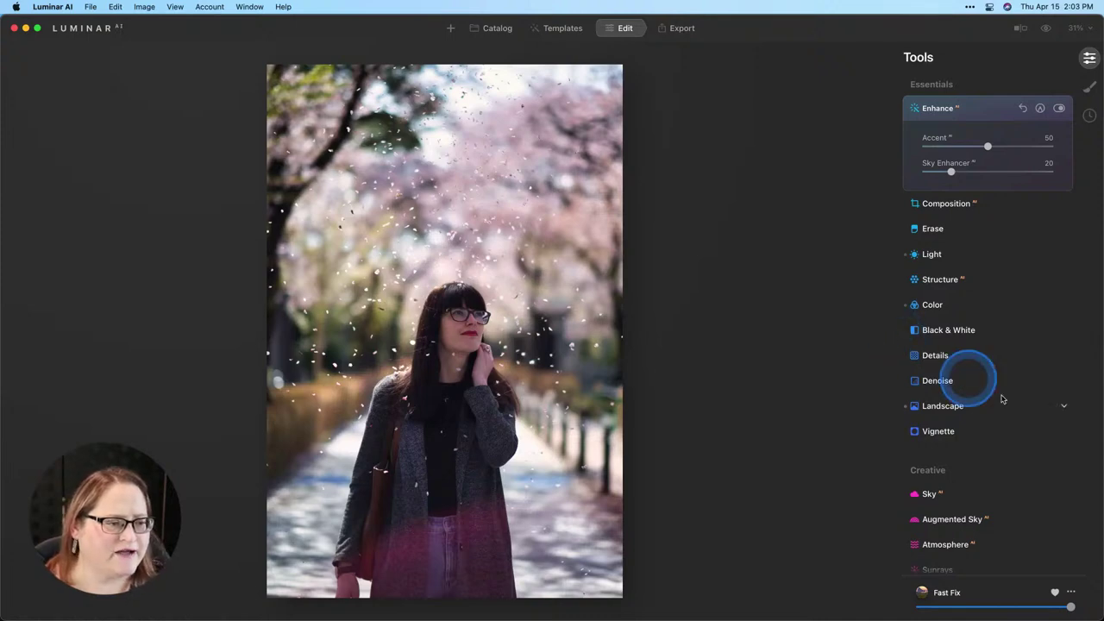
pyautogui.scroll(-7, 973, 374)
pyautogui.scroll(-5, 1002, 399)
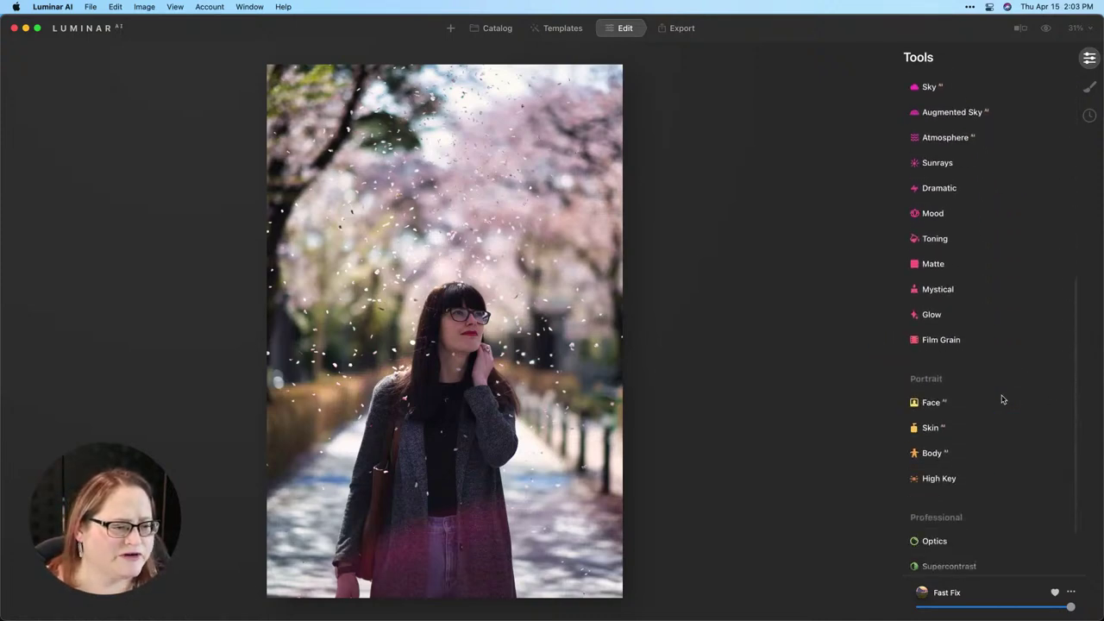
pyautogui.doubleClick(457, 327)
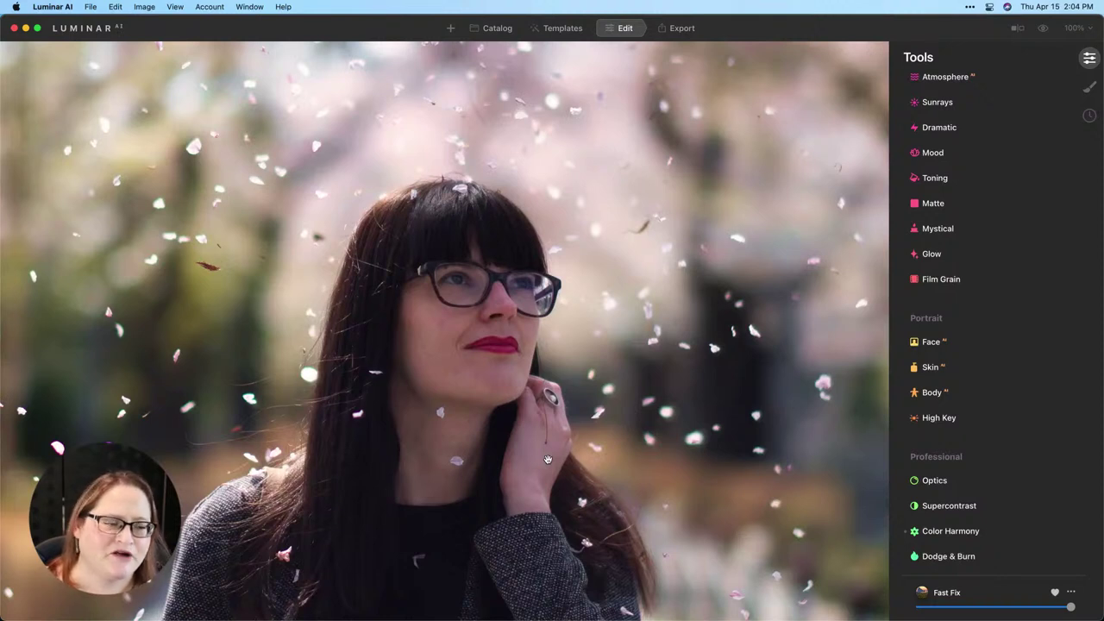
# In Face, set Face Light to 32, Iris Flare to 50 and Eye Enhancer to 50
pyautogui.click(930, 342)
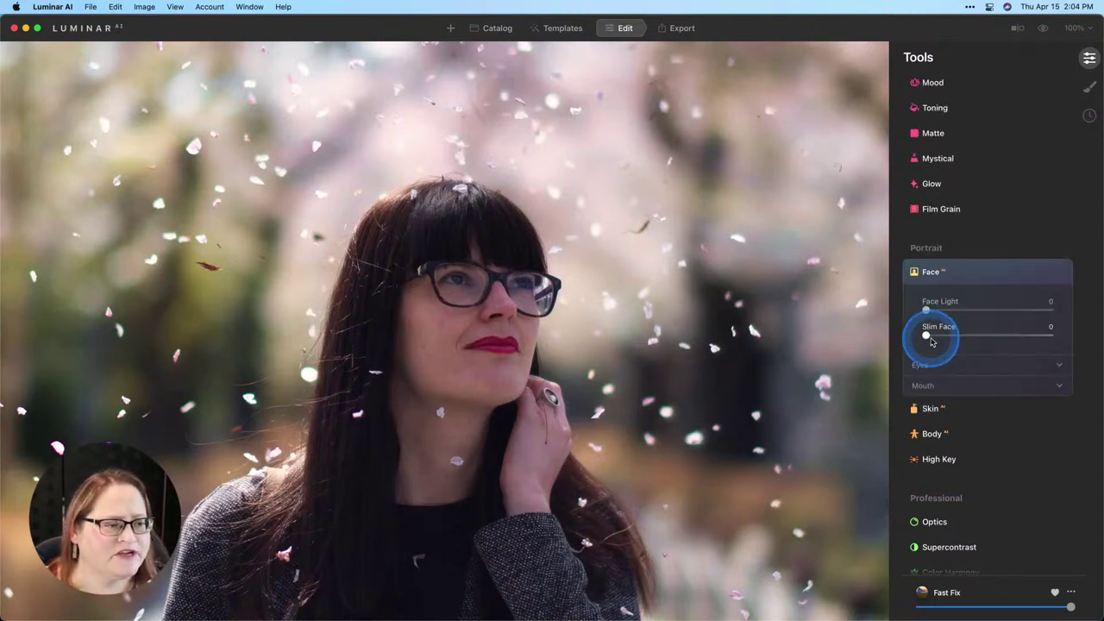
pyautogui.moveTo(925, 311); pyautogui.dragTo(972, 310)
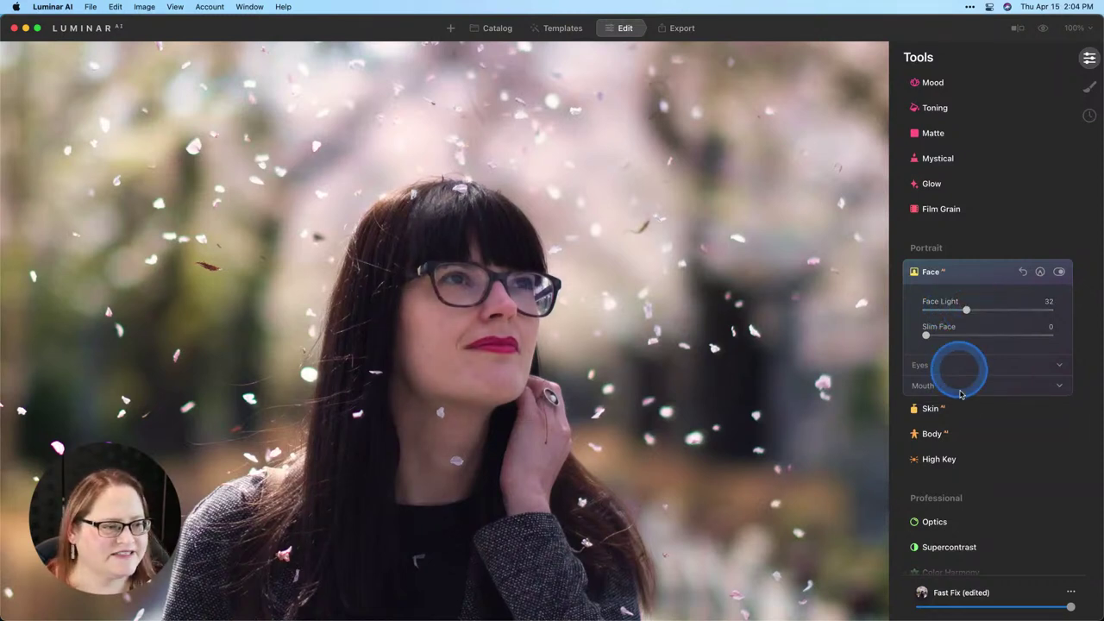
pyautogui.click(939, 365)
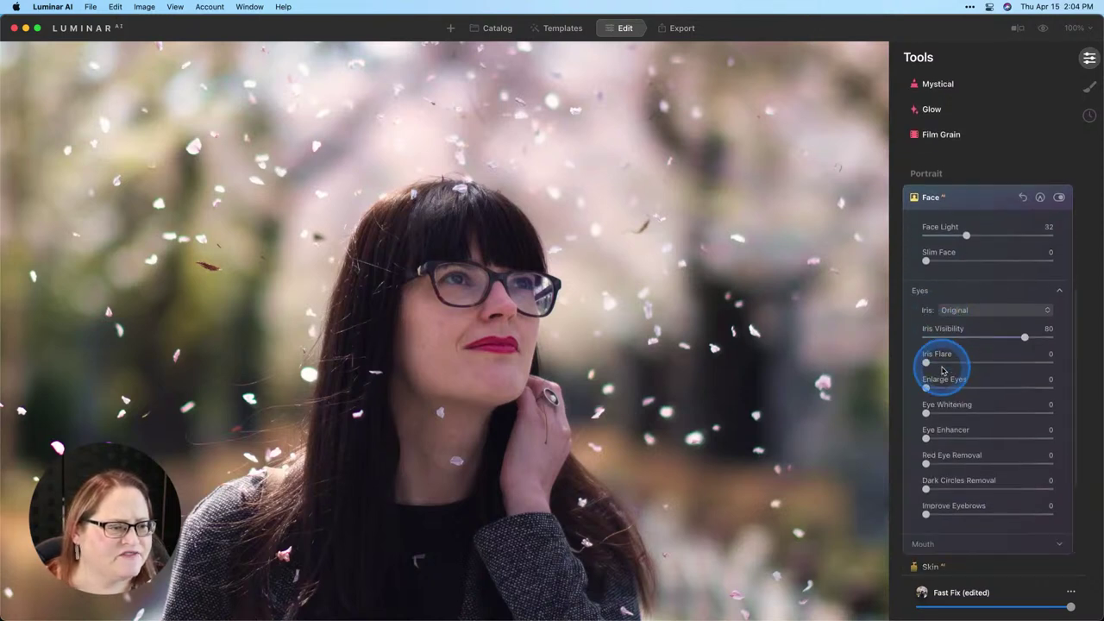
pyautogui.moveTo(926, 409); pyautogui.dragTo(997, 411)
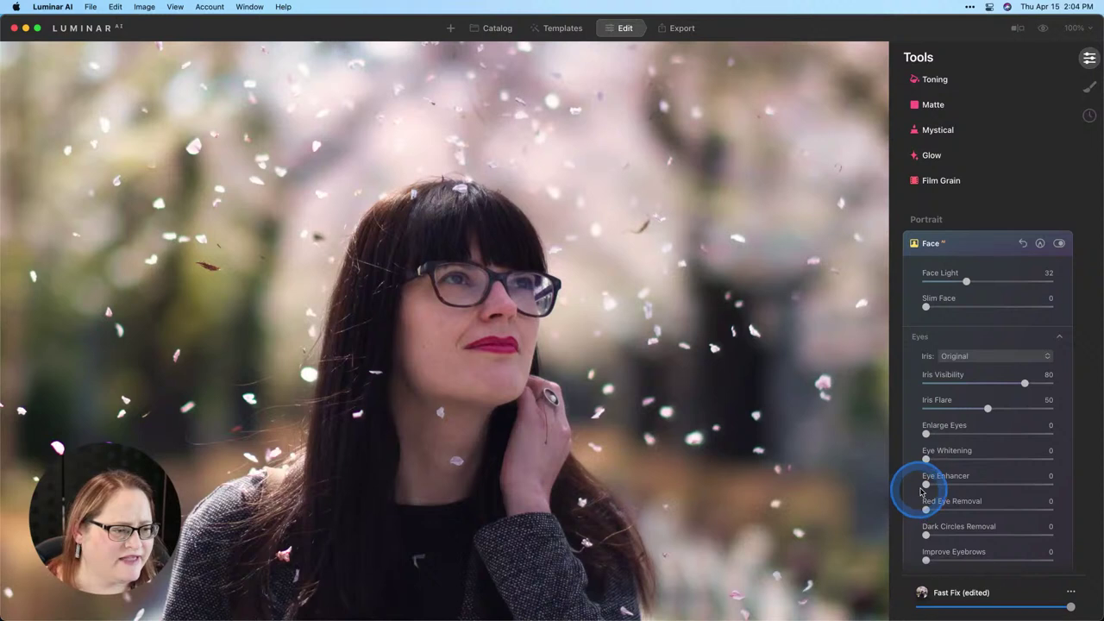
pyautogui.moveTo(925, 485); pyautogui.dragTo(988, 484)
pyautogui.scroll(-5, 973, 470)
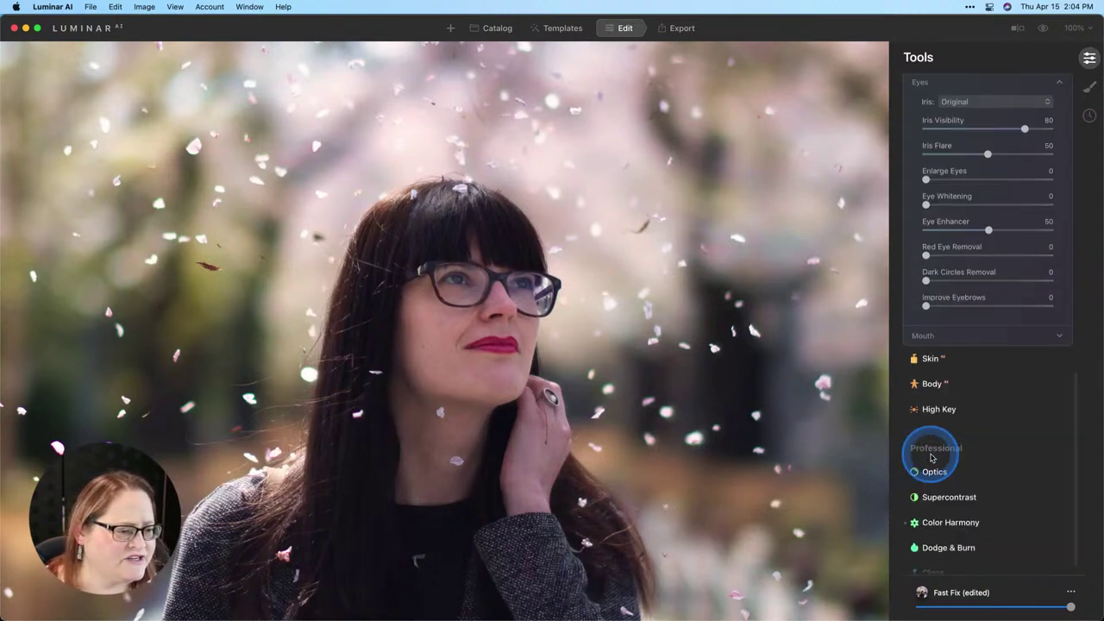
# Set Skin Amount to 26, compare with the original, and zoom back to fit
pyautogui.click(932, 350)
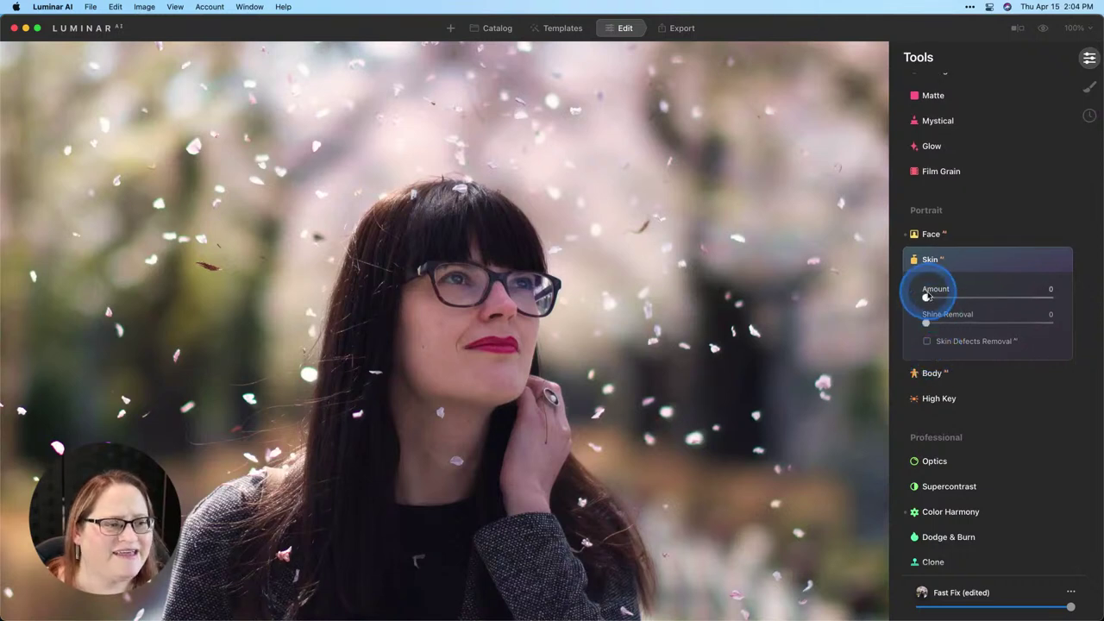
pyautogui.moveTo(925, 298); pyautogui.dragTo(962, 300)
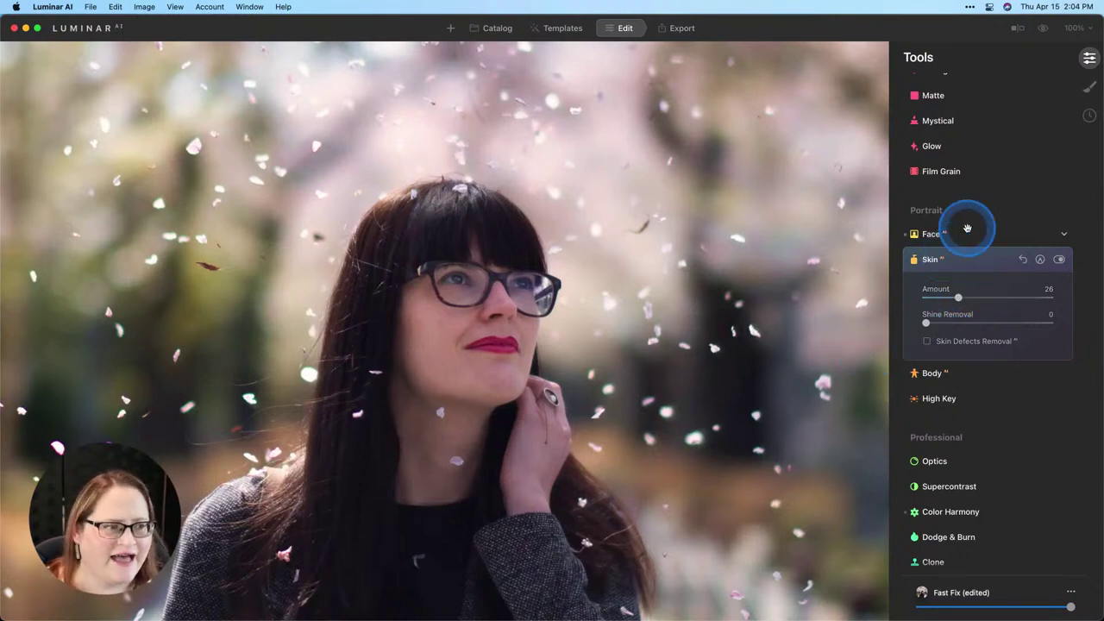
pyautogui.click(1045, 29)
pyautogui.click(1045, 28)
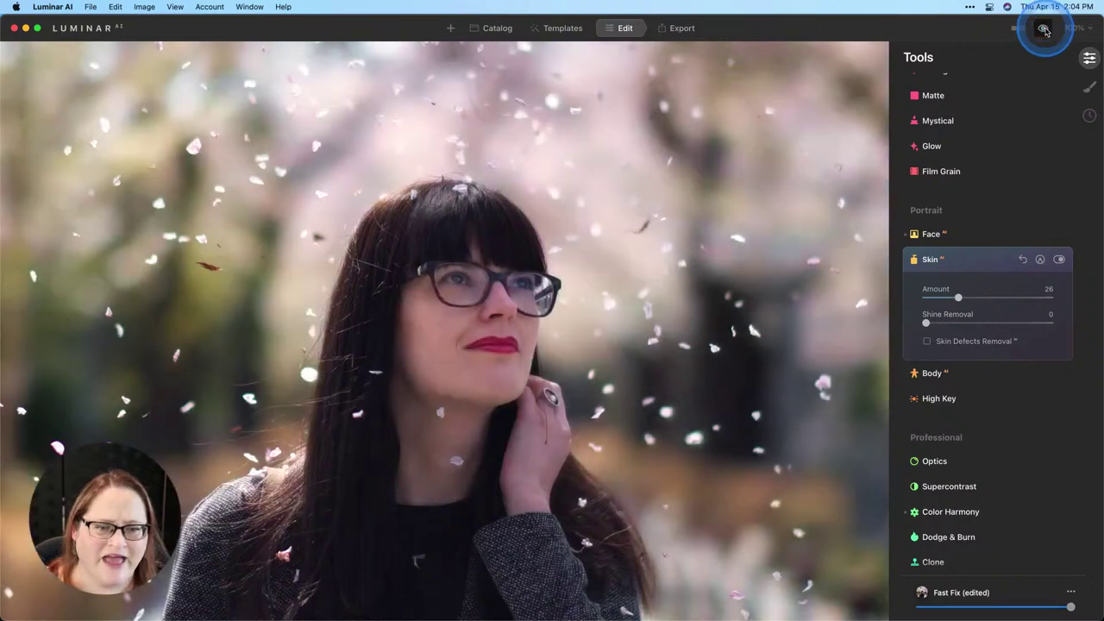
pyautogui.click(746, 252)
pyautogui.click(746, 252)
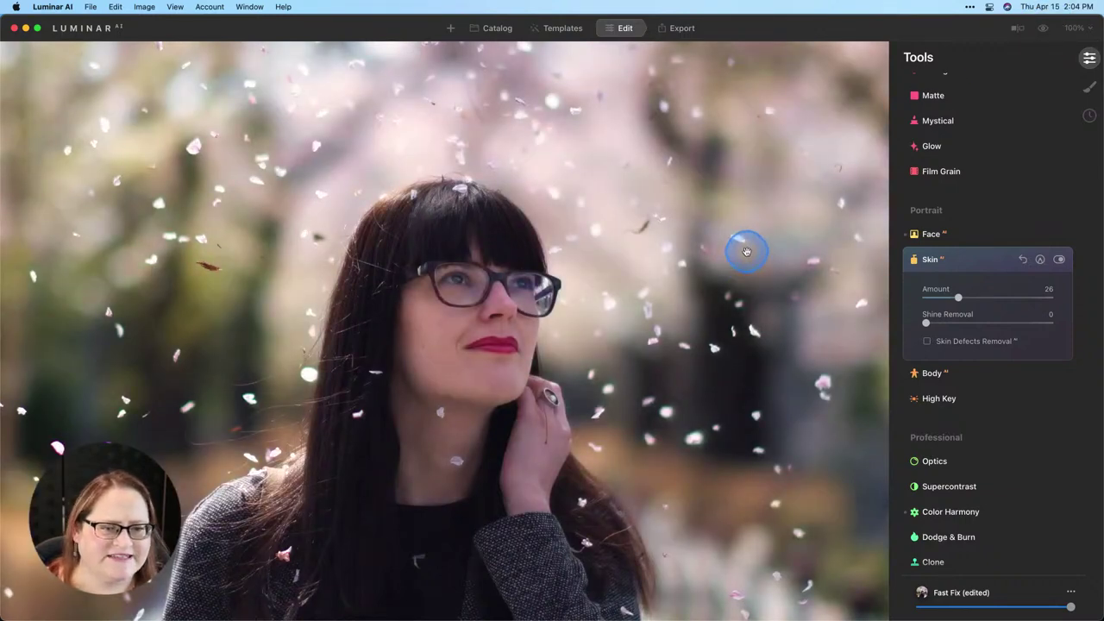
pyautogui.scroll(10, 1029, 257)
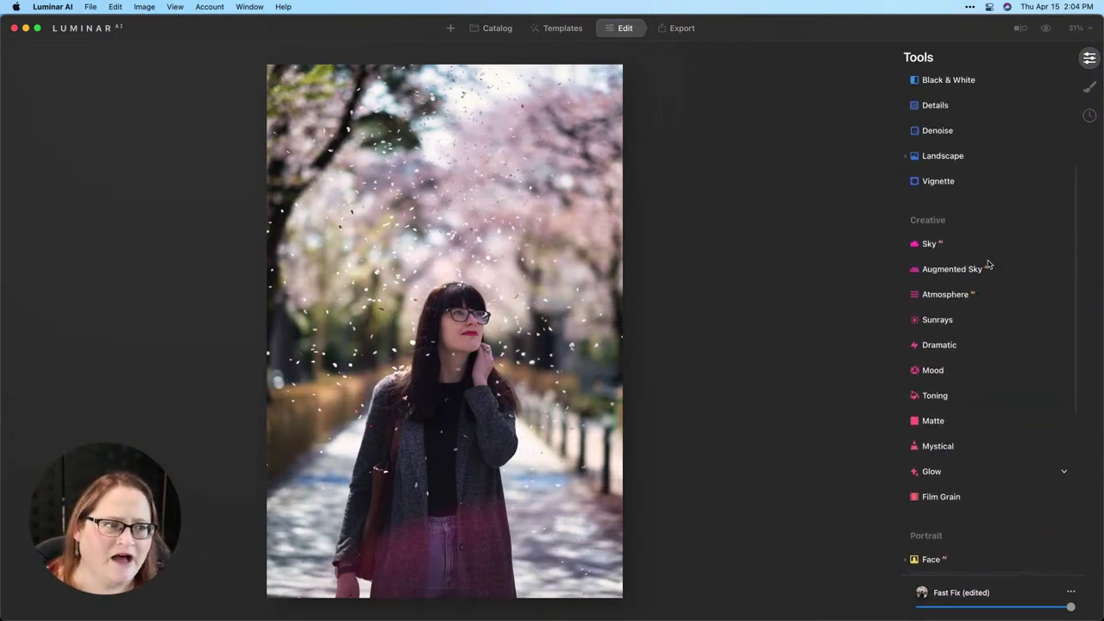
# Start from a Composition AI crop, tighten it from the top around the woman, and apply it
pyautogui.scroll(6, 988, 265)
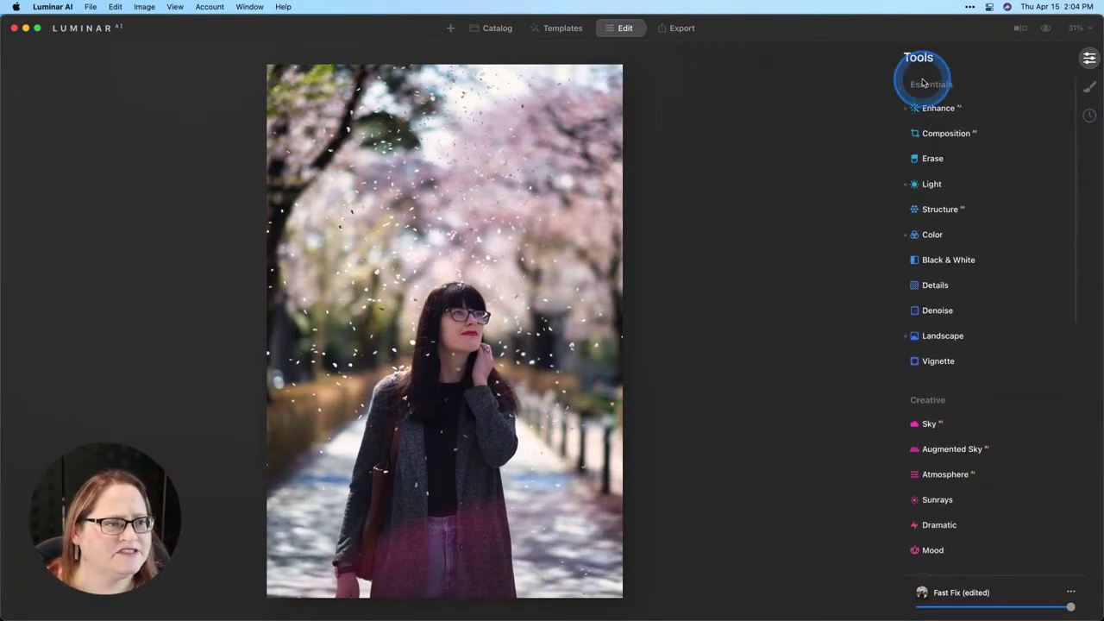
pyautogui.click(938, 136)
pyautogui.click(967, 171)
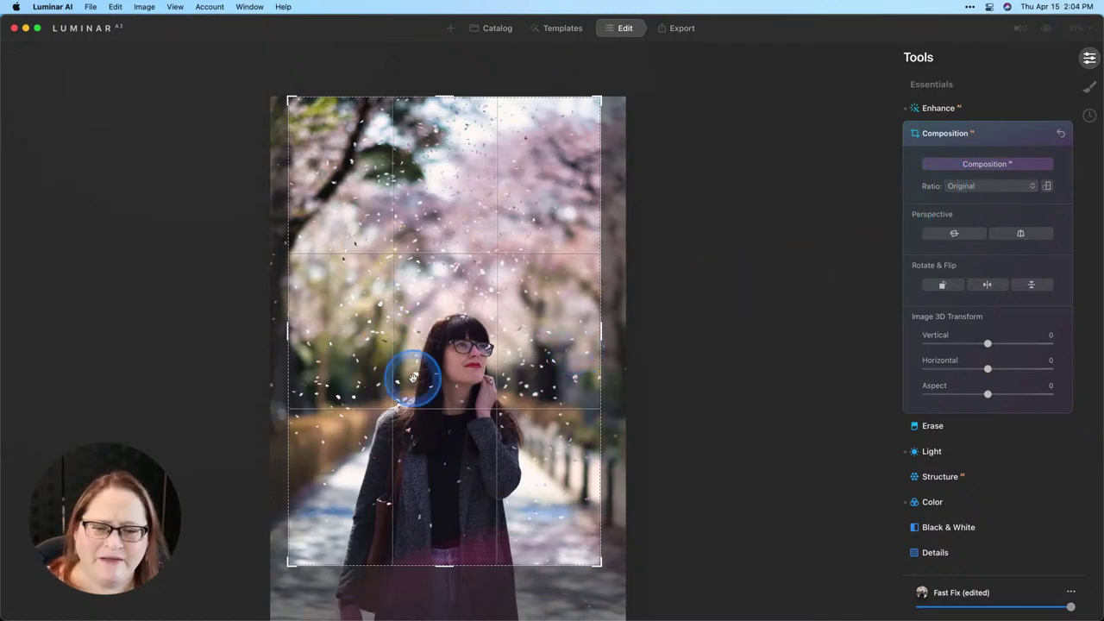
pyautogui.moveTo(402, 377); pyautogui.dragTo(390, 298)
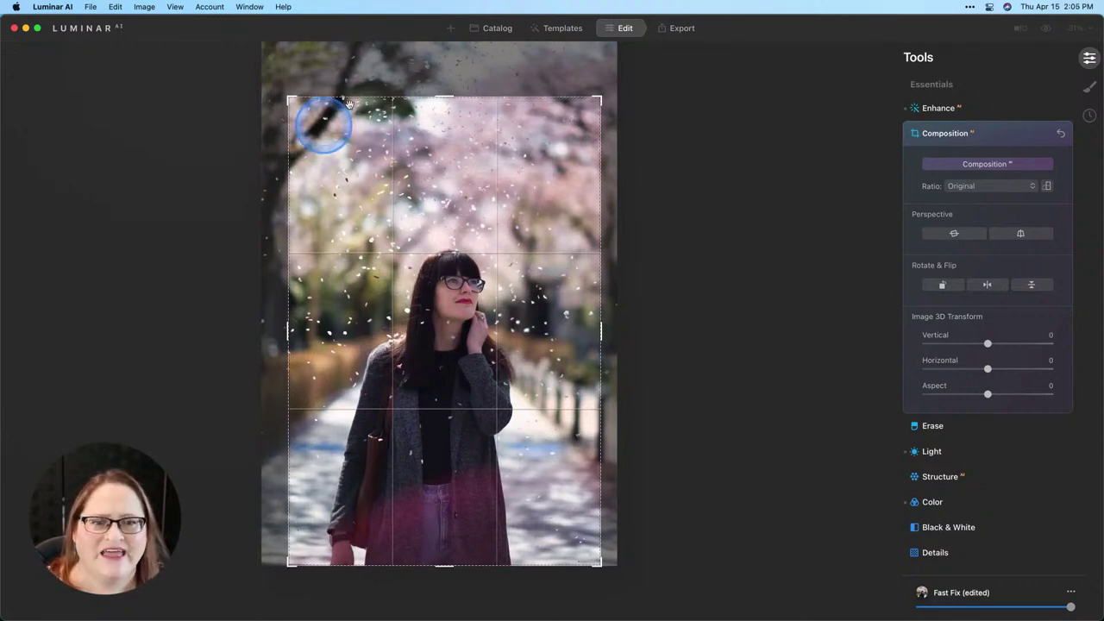
pyautogui.moveTo(444, 97); pyautogui.dragTo(448, 260)
pyautogui.moveTo(451, 316); pyautogui.dragTo(439, 316)
pyautogui.moveTo(439, 129)
pyautogui.mouseDown()
pyautogui.moveTo(434, 141)
pyautogui.moveTo(443, 140)
pyautogui.mouseUp()
pyautogui.press('Return')
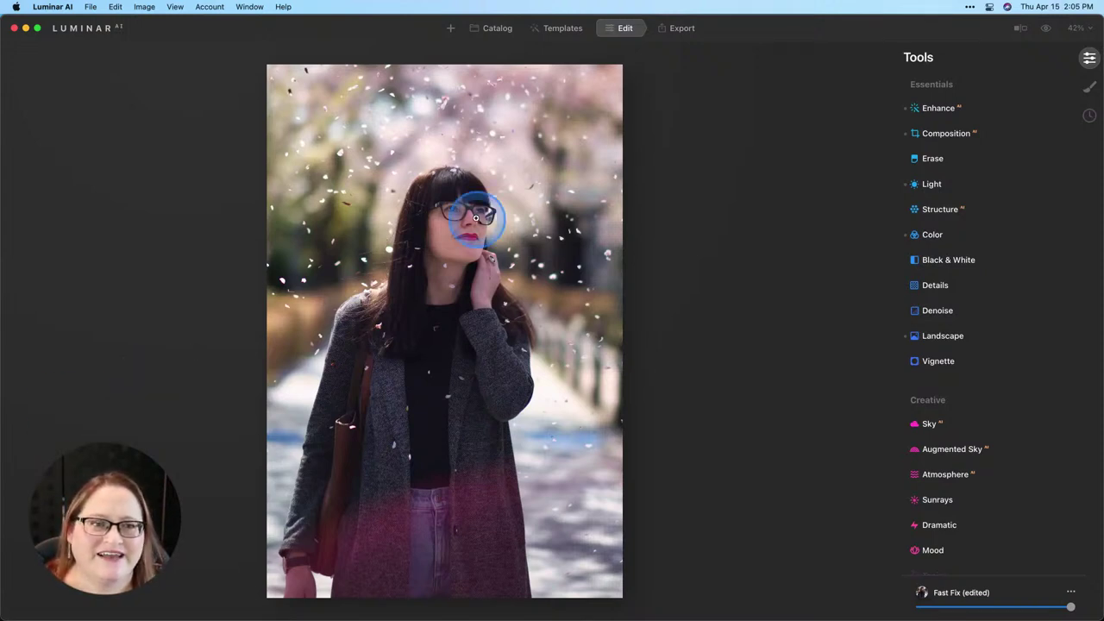
# Favorite Clear & Sharp in the Scenery templates, then go back to the Edit tools
pyautogui.click(564, 39)
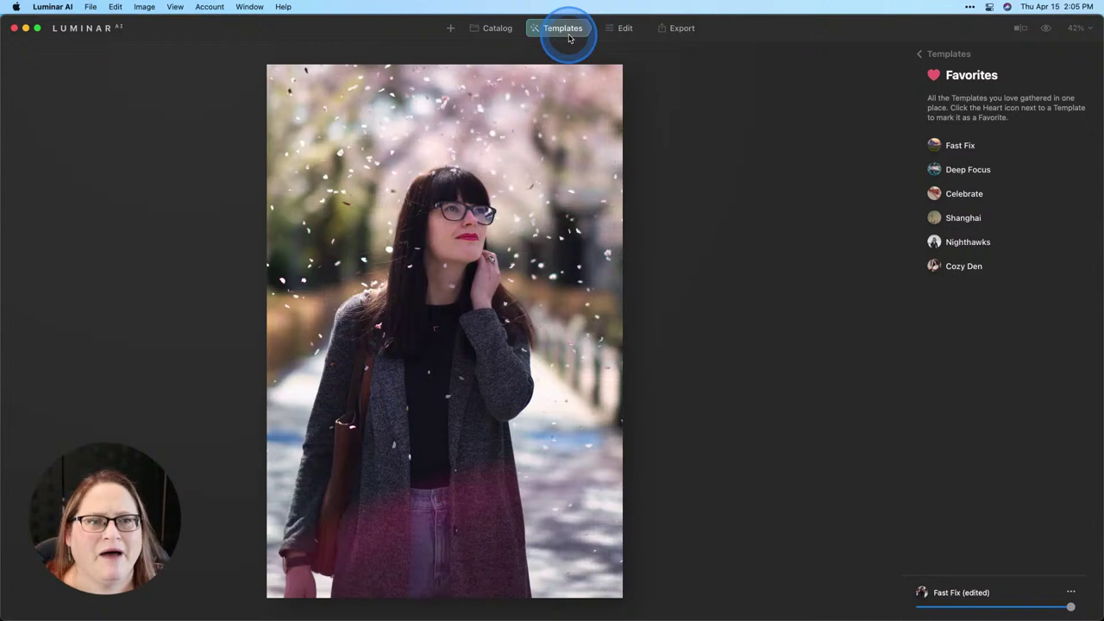
pyautogui.click(920, 55)
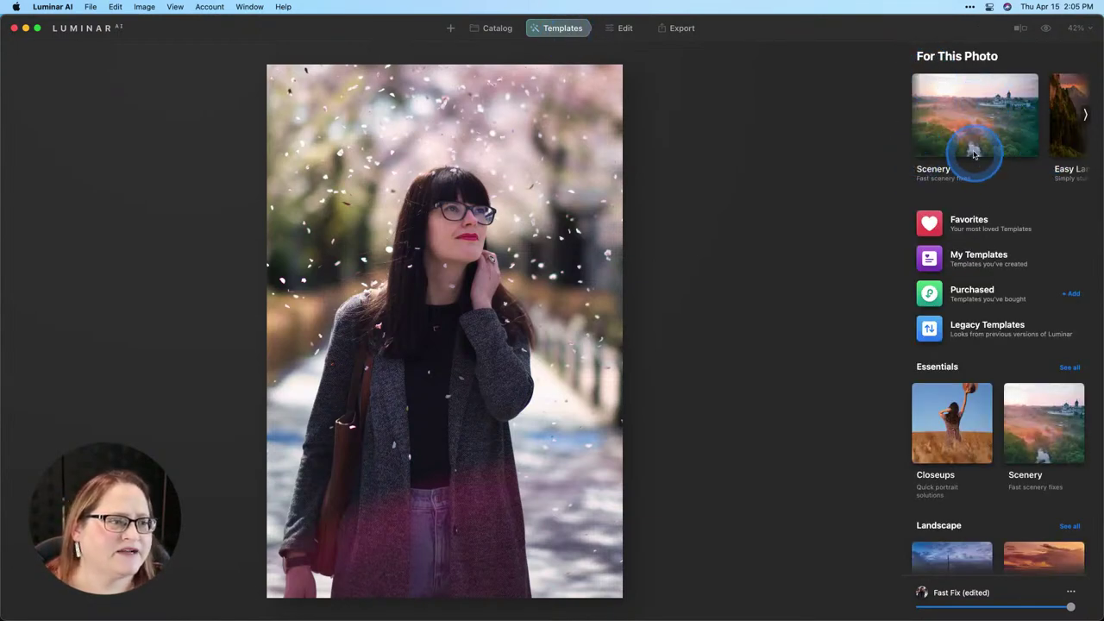
pyautogui.click(972, 154)
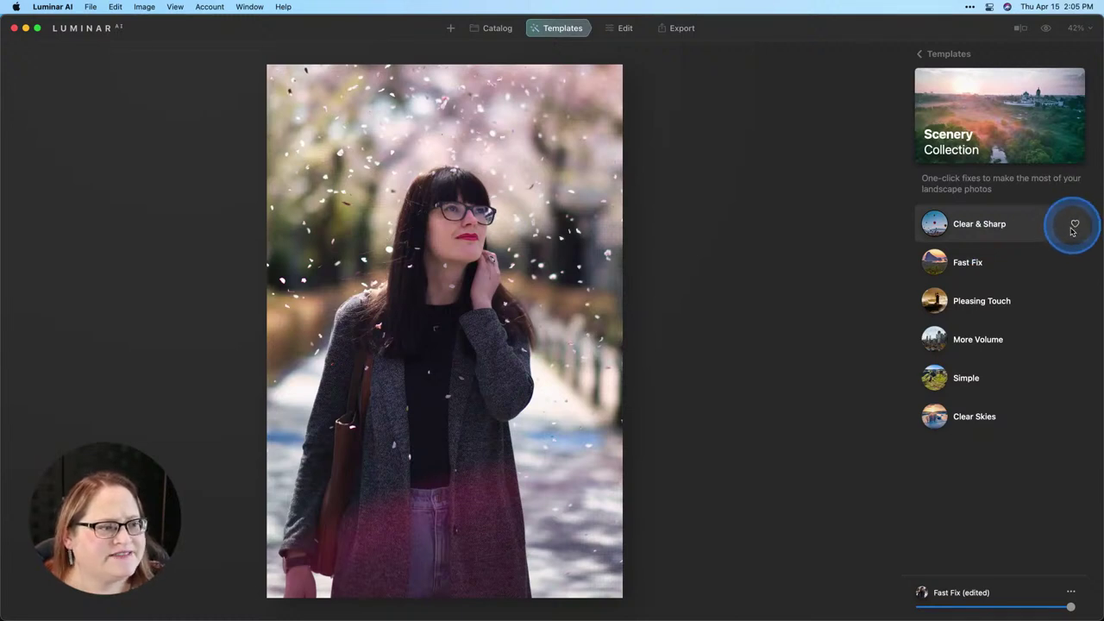
pyautogui.click(1076, 264)
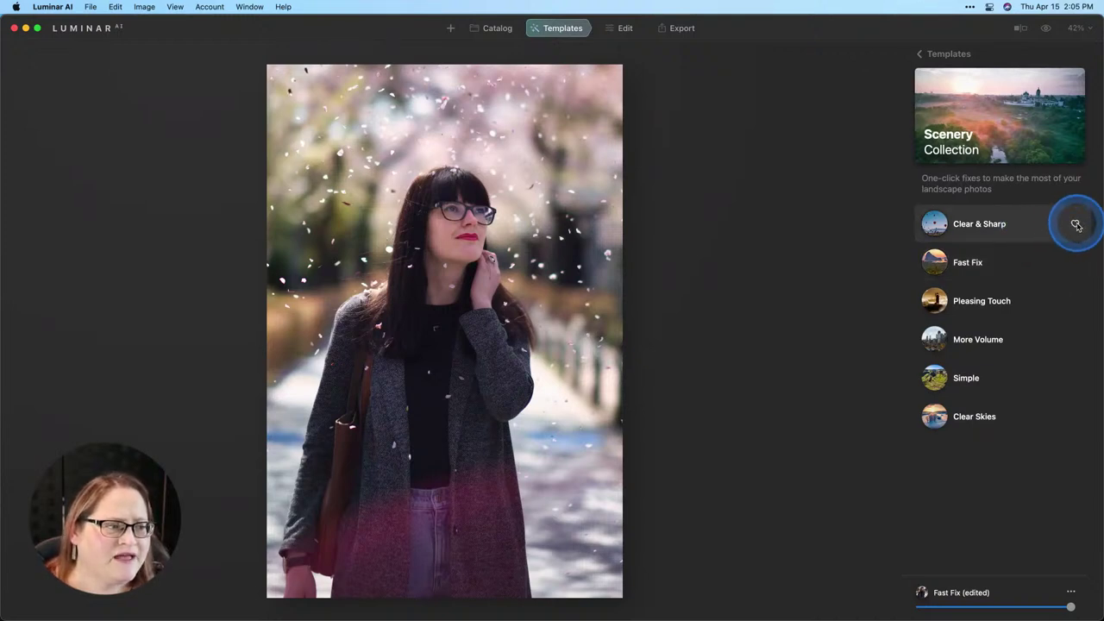
pyautogui.click(1076, 225)
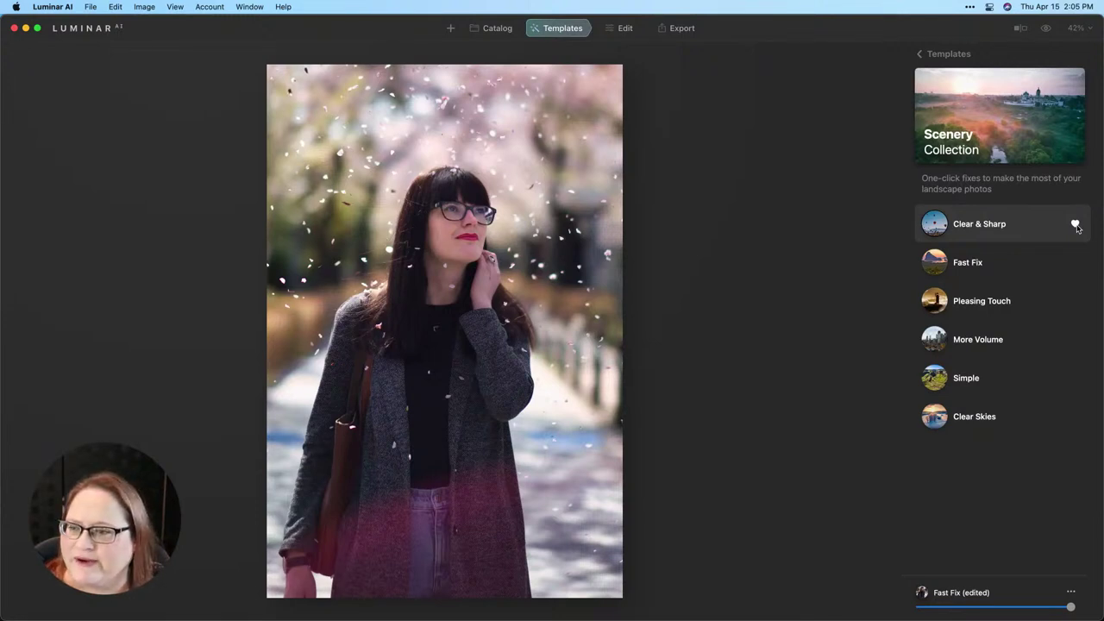
pyautogui.click(1076, 225)
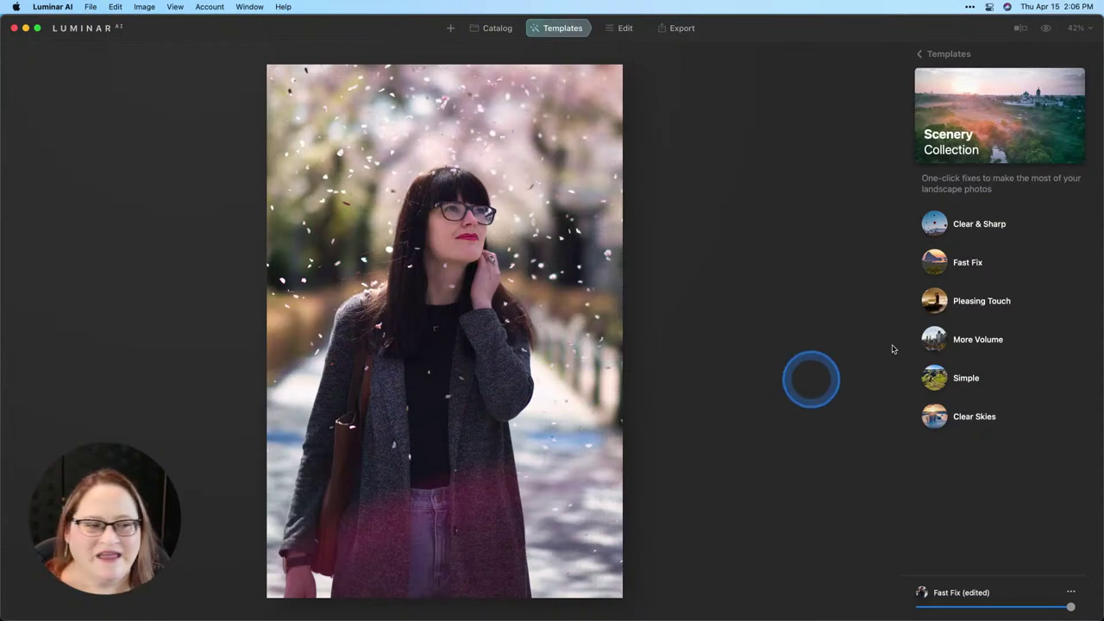
pyautogui.click(625, 31)
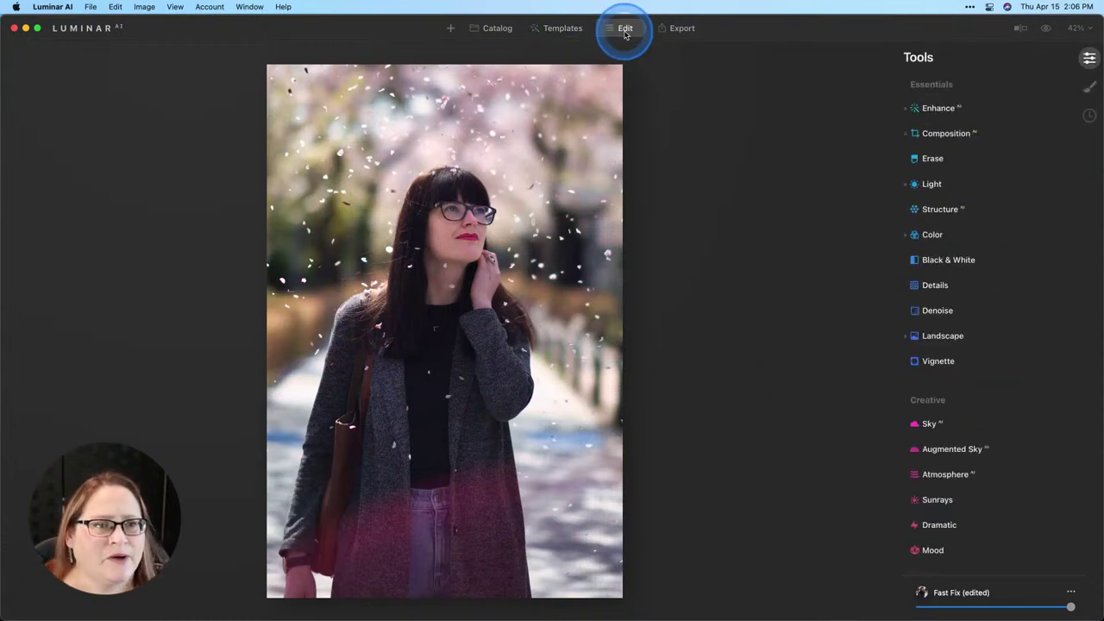
# Add a Texture layer under Local Masking and open Load Texture's file picker
pyautogui.click(1087, 87)
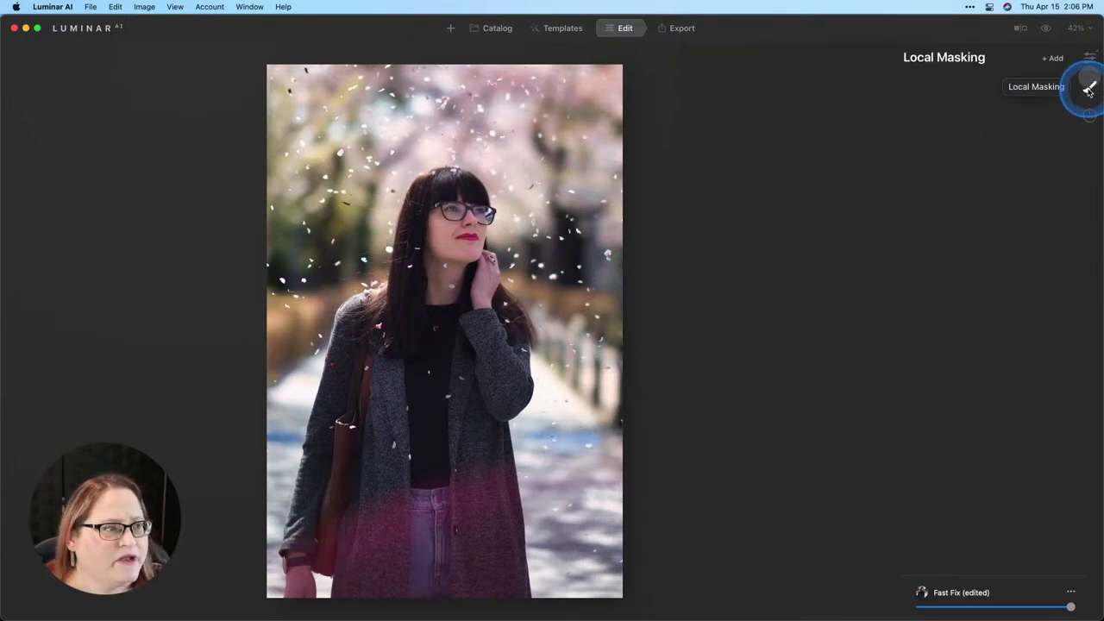
pyautogui.click(1054, 58)
pyautogui.click(1041, 87)
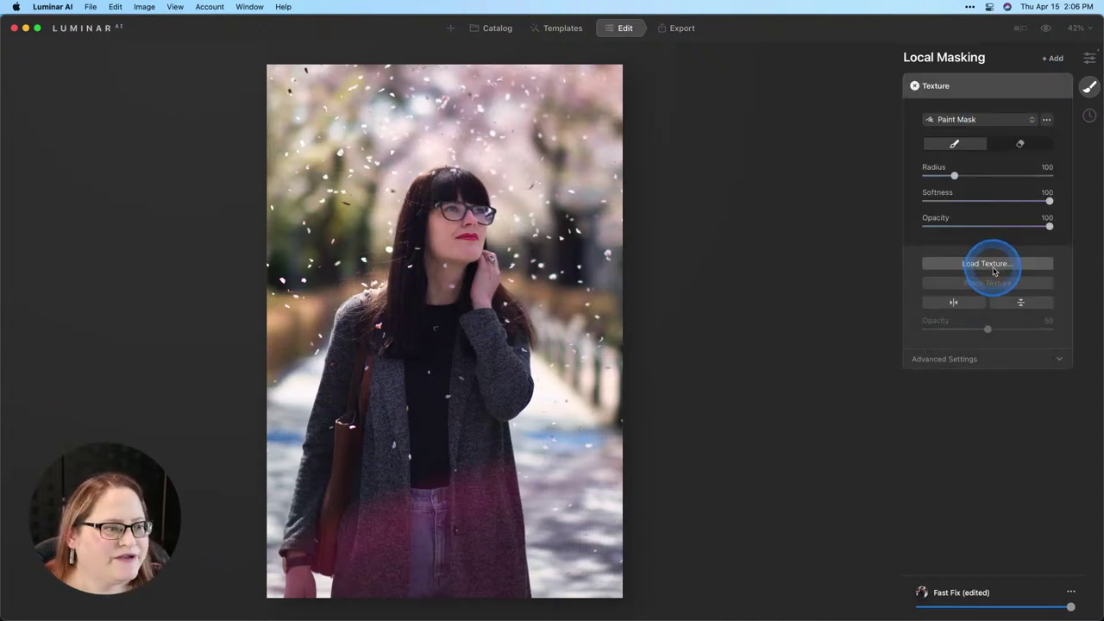
pyautogui.click(995, 270)
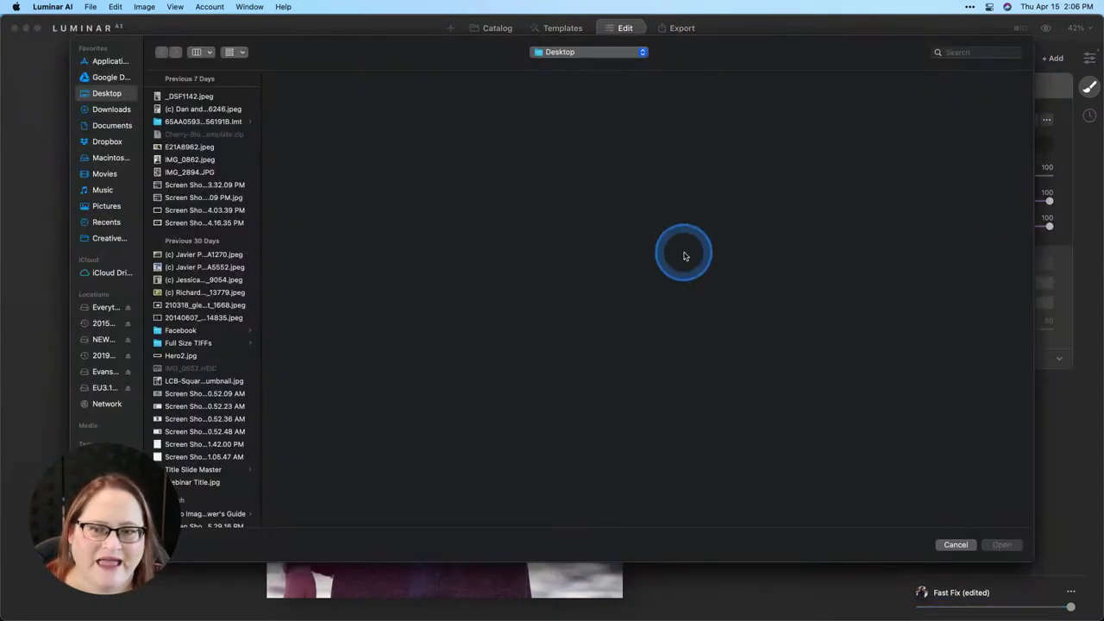
# Load Leaks_13.png from NEW Photos > Sky-Texture-LUT > Borders and Textures > Light_Leaks as the texture
pyautogui.click(103, 339)
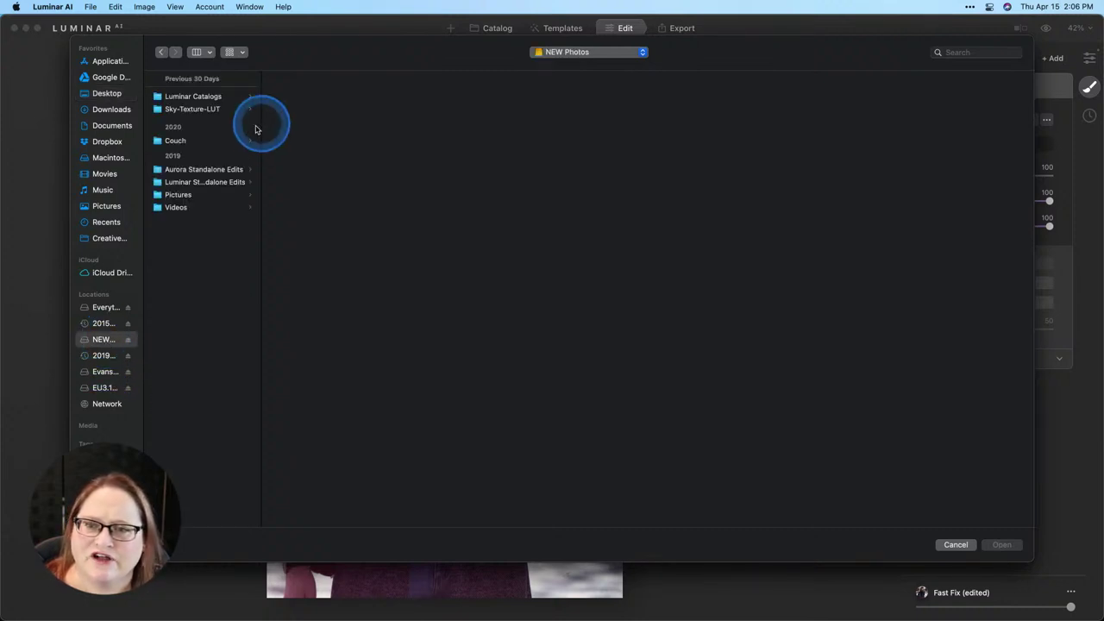
pyautogui.click(191, 110)
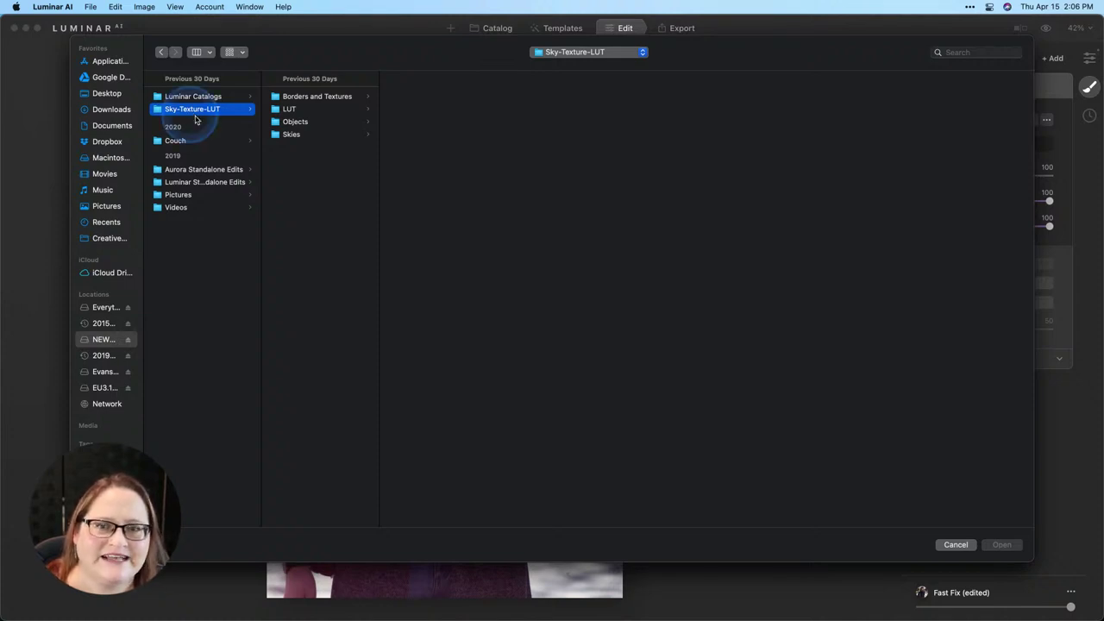
pyautogui.click(323, 99)
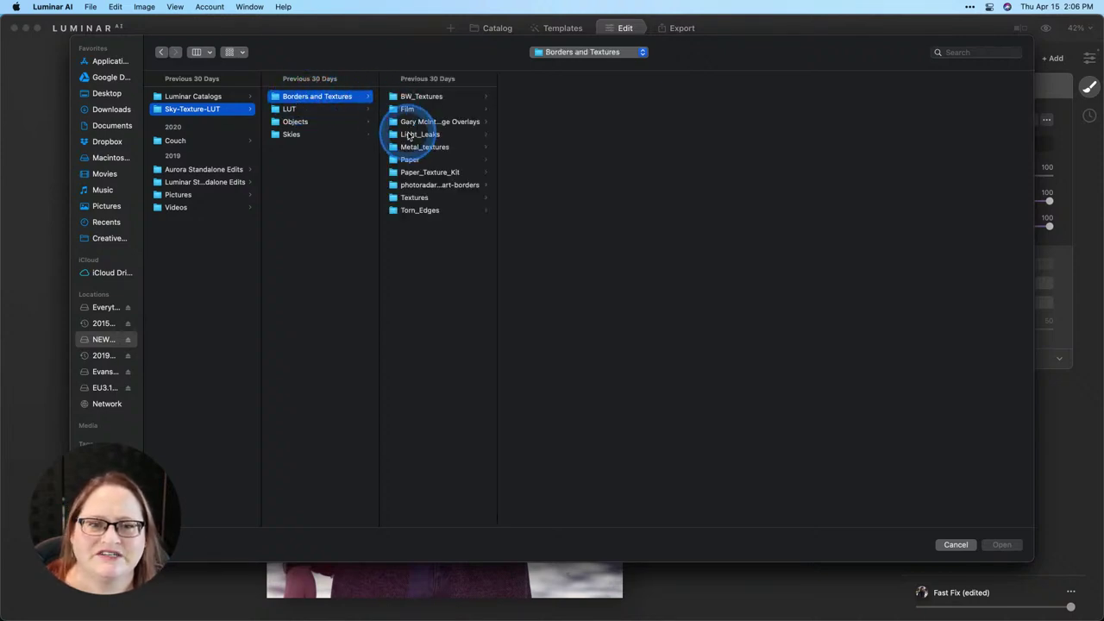
pyautogui.click(414, 137)
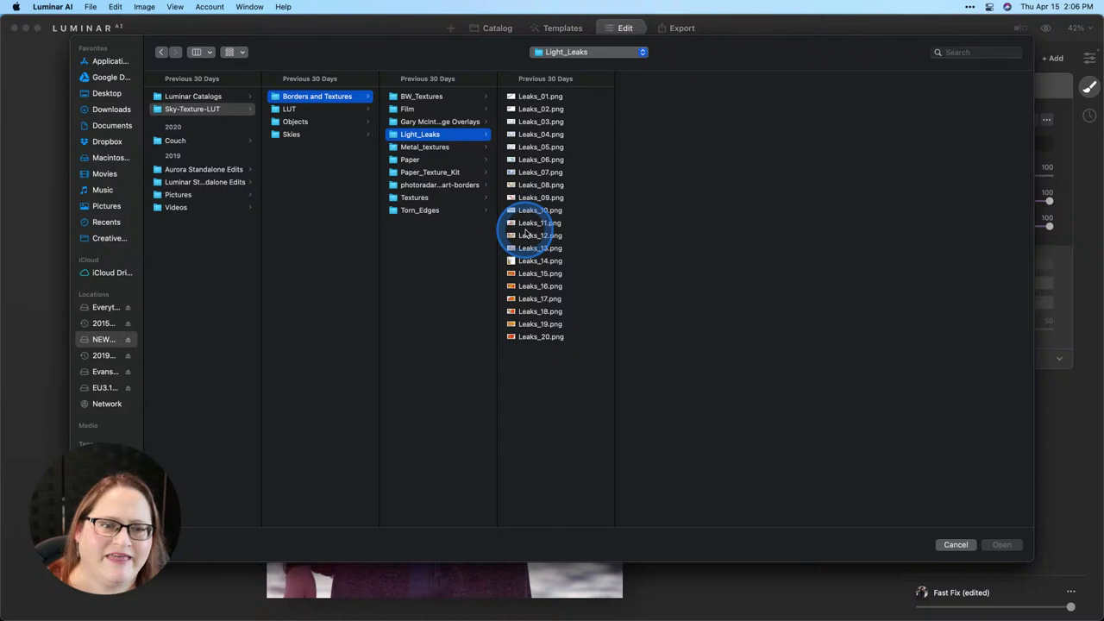
pyautogui.click(524, 237)
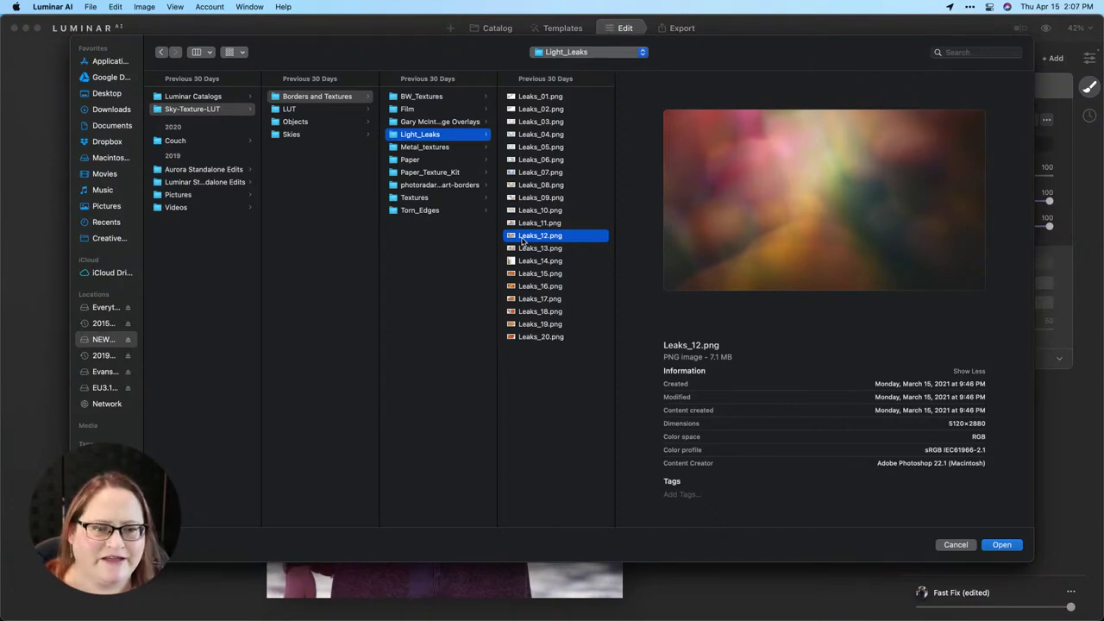
pyautogui.click(521, 249)
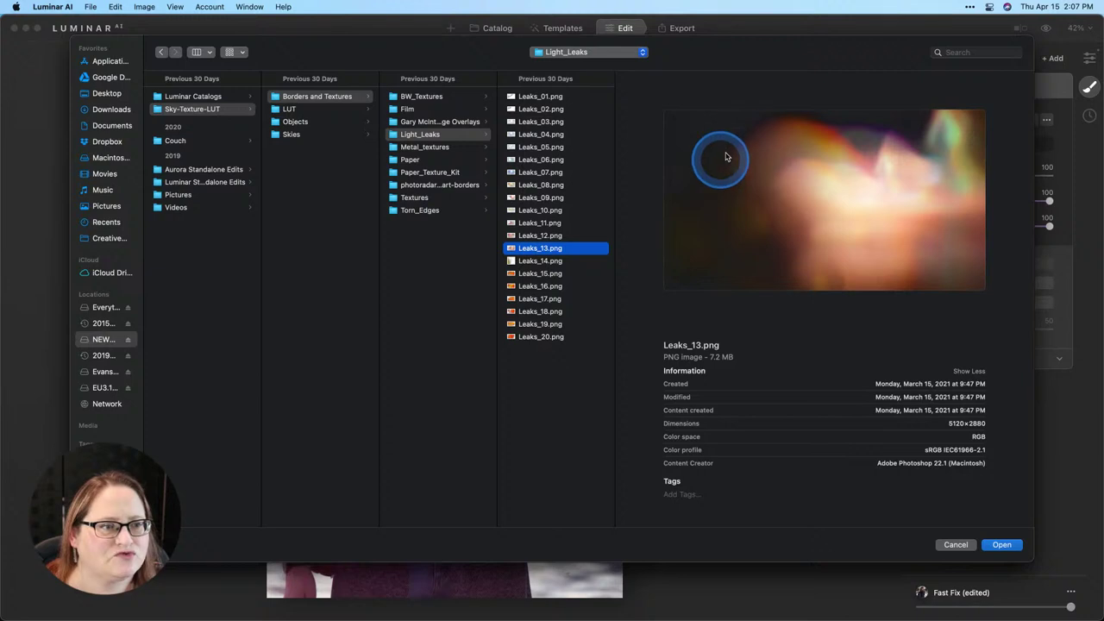
pyautogui.click(999, 545)
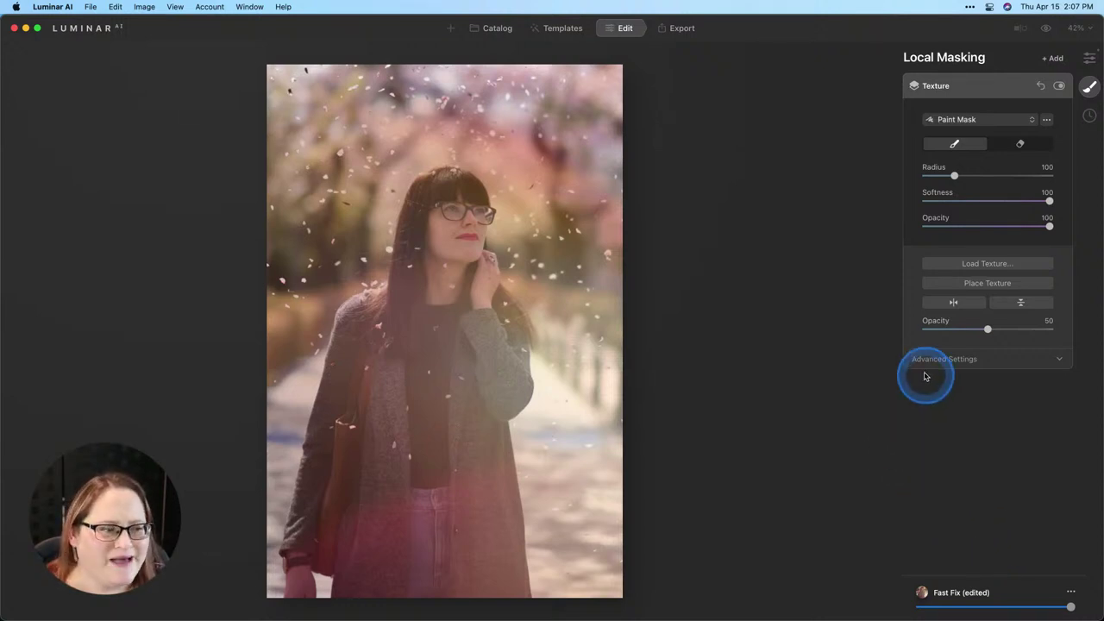
# Start placing the texture and zoom the view out to 25%
pyautogui.click(992, 283)
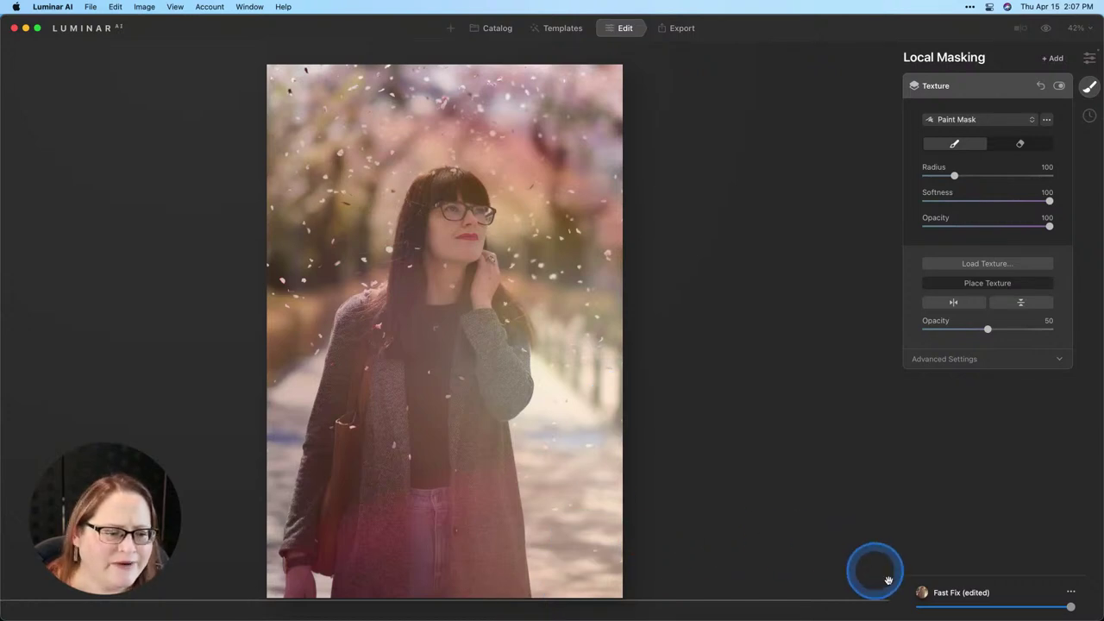
pyautogui.click(1082, 31)
pyautogui.click(1077, 68)
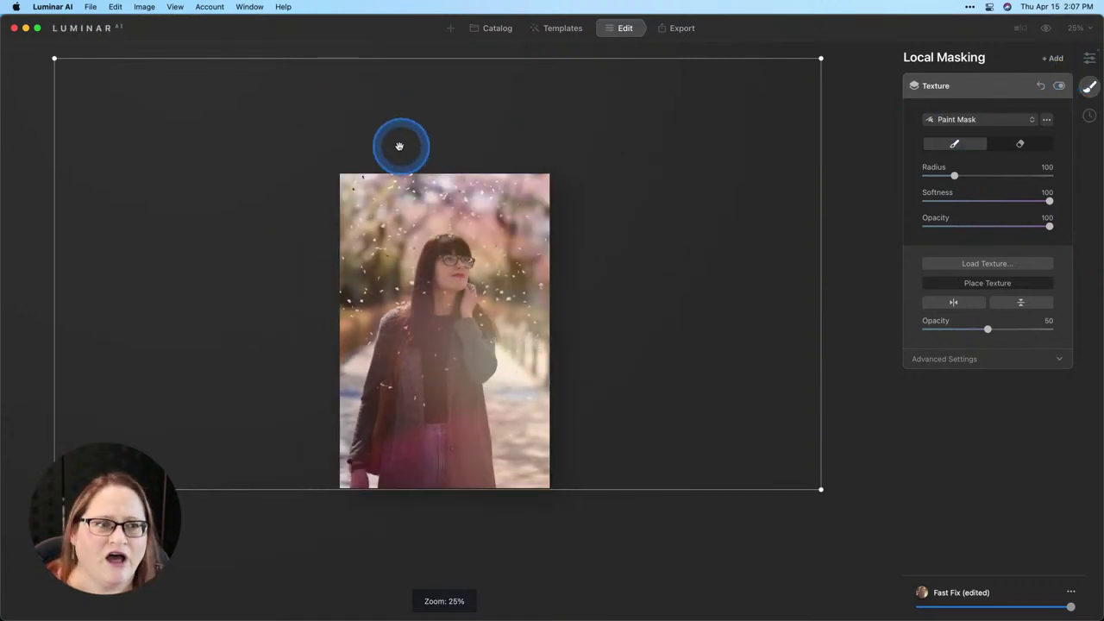
# Rotate the texture about 45°, shift it right, and trim its frame to the photo's edges
pyautogui.moveTo(860, 62); pyautogui.dragTo(638, 295)
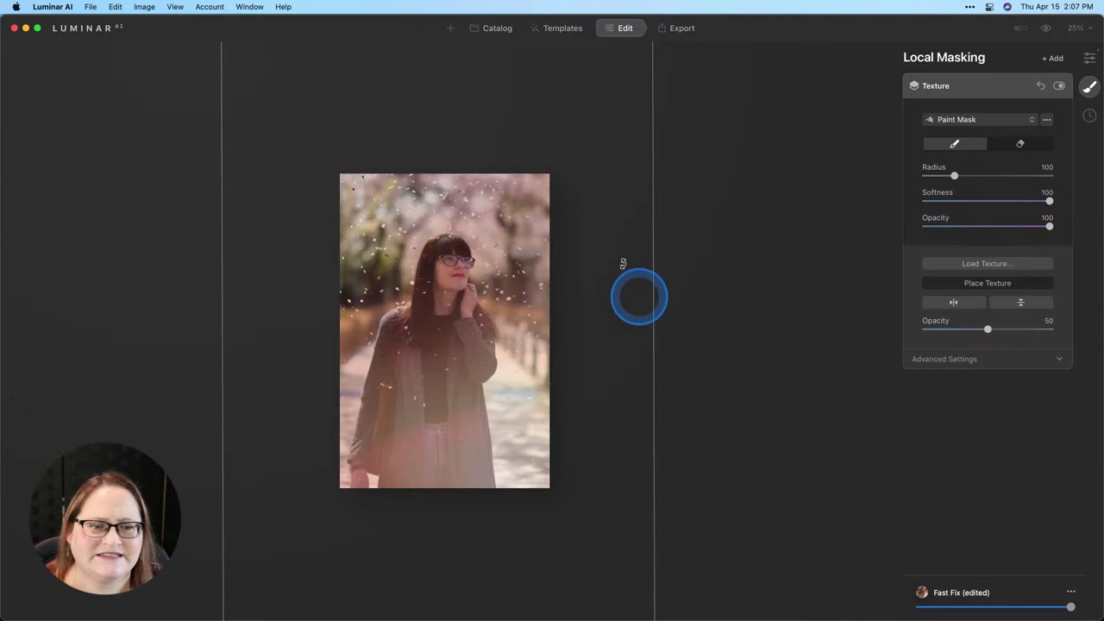
pyautogui.moveTo(606, 207); pyautogui.dragTo(622, 357)
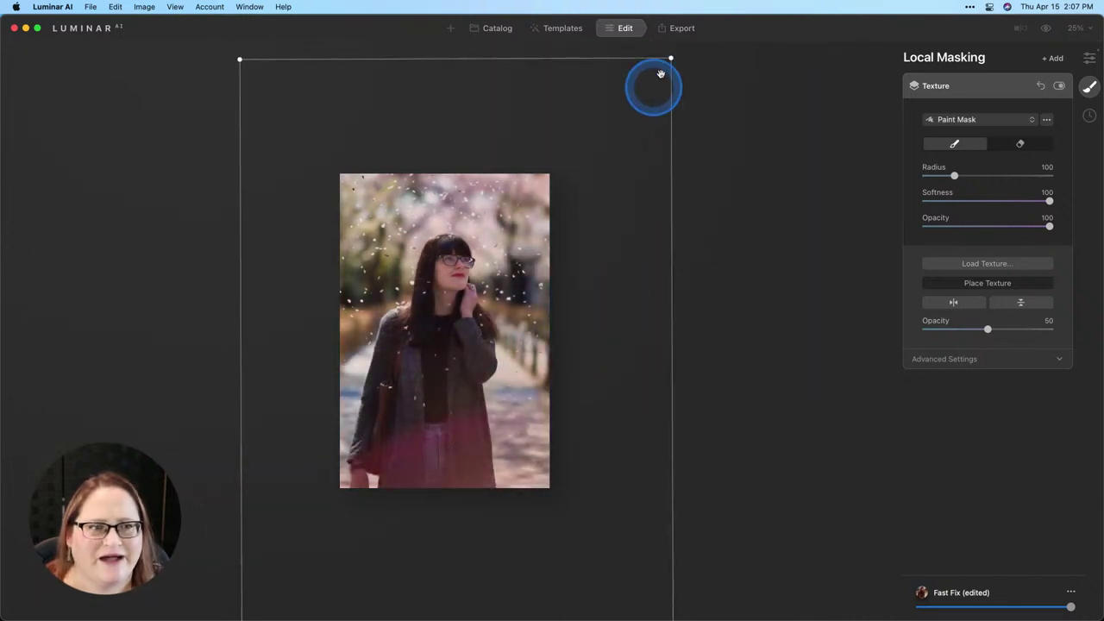
pyautogui.moveTo(669, 55); pyautogui.dragTo(498, 173)
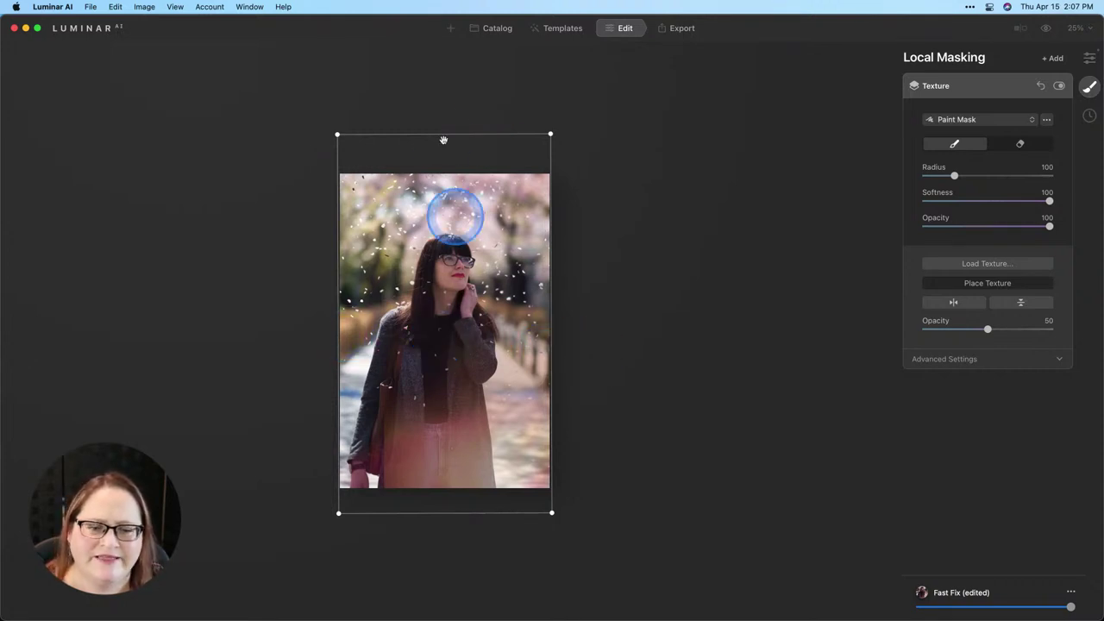
pyautogui.moveTo(433, 134); pyautogui.dragTo(433, 181)
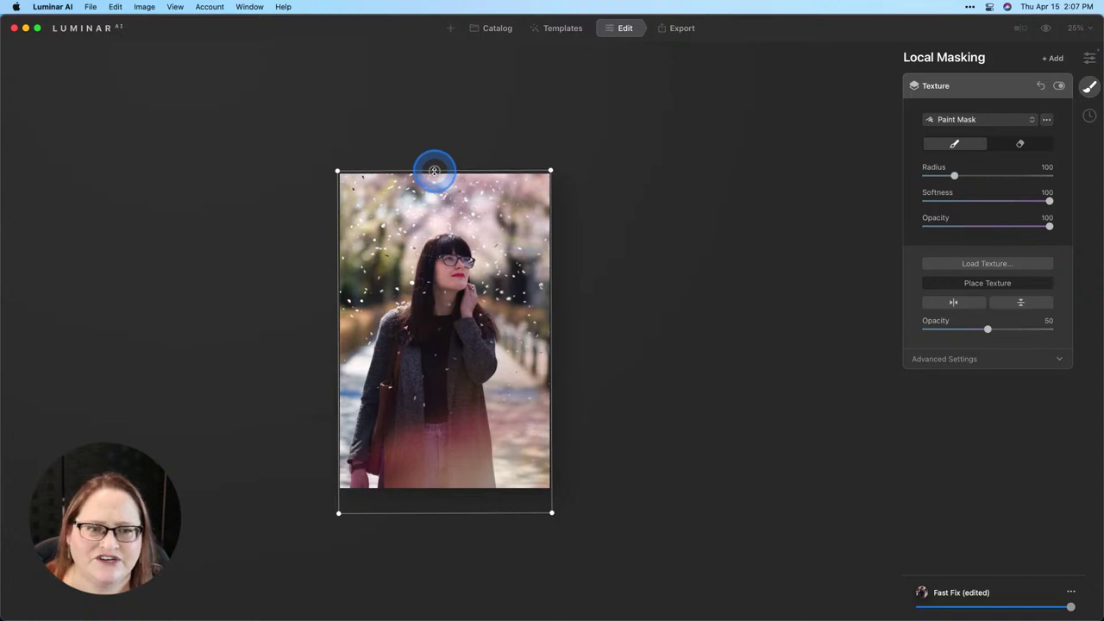
pyautogui.moveTo(402, 513); pyautogui.dragTo(404, 491)
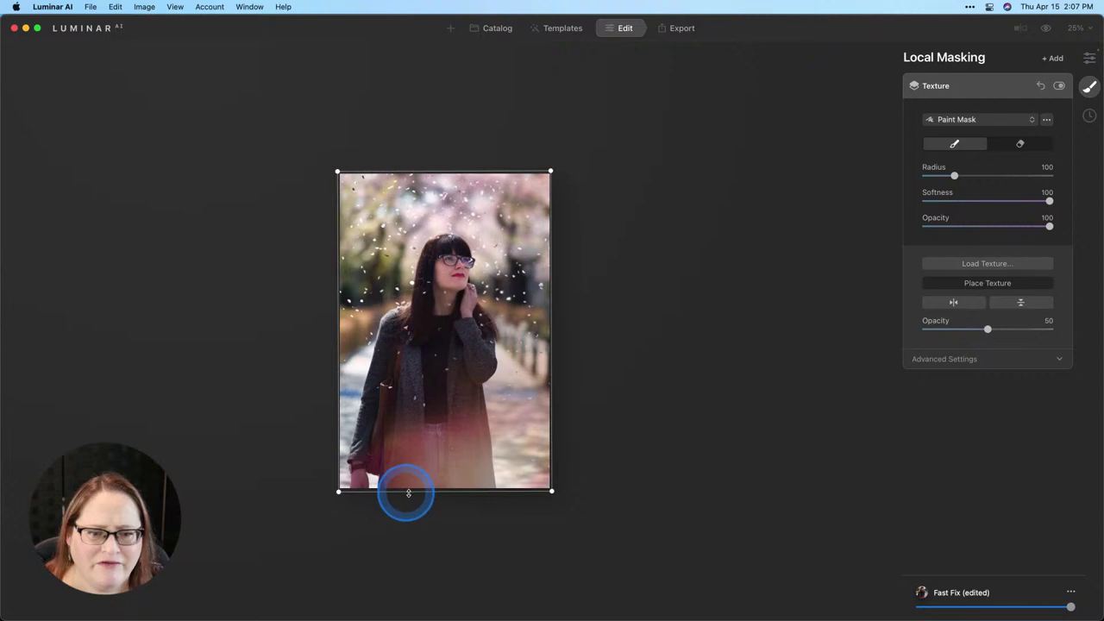
# Raise the texture opacity from 50 to 100 and flip it horizontally and vertically
pyautogui.click(871, 345)
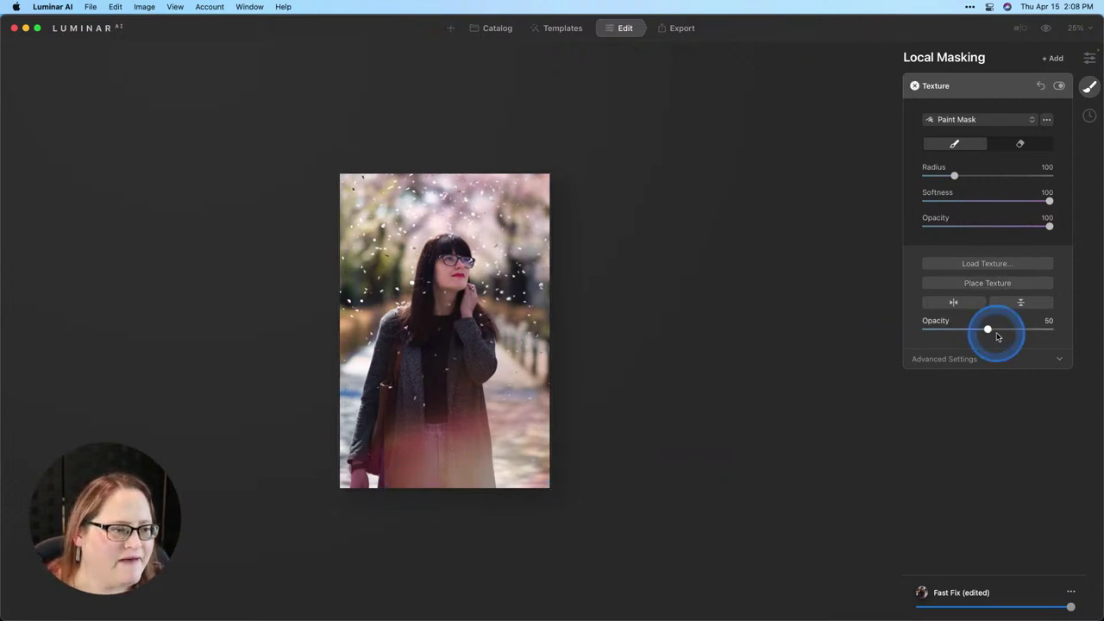
pyautogui.moveTo(990, 334); pyautogui.dragTo(1074, 321)
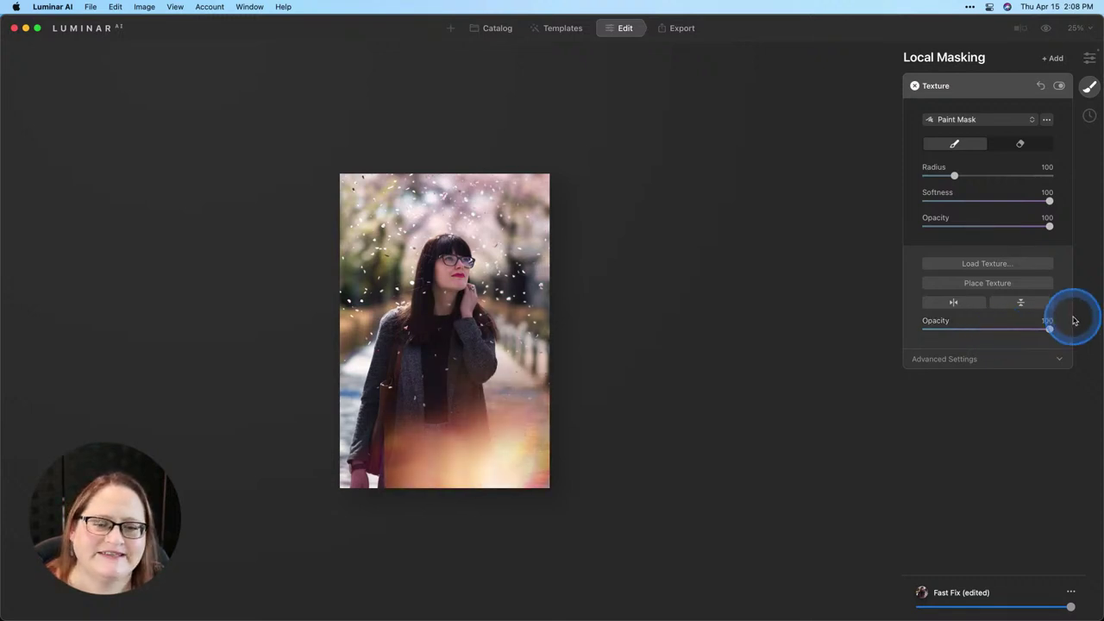
pyautogui.click(990, 312)
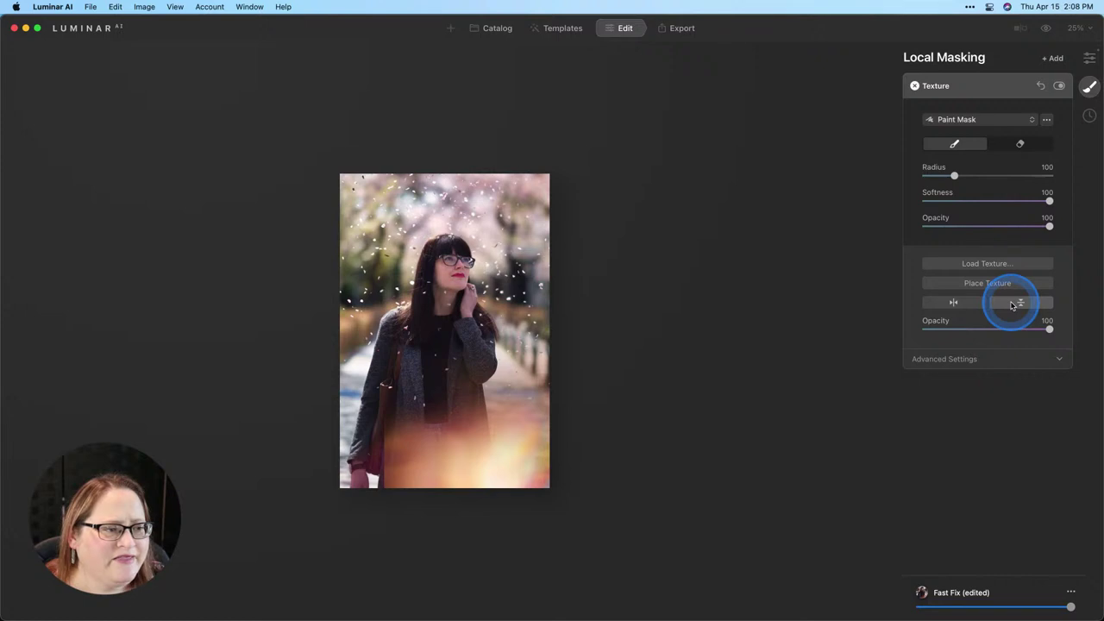
pyautogui.click(953, 303)
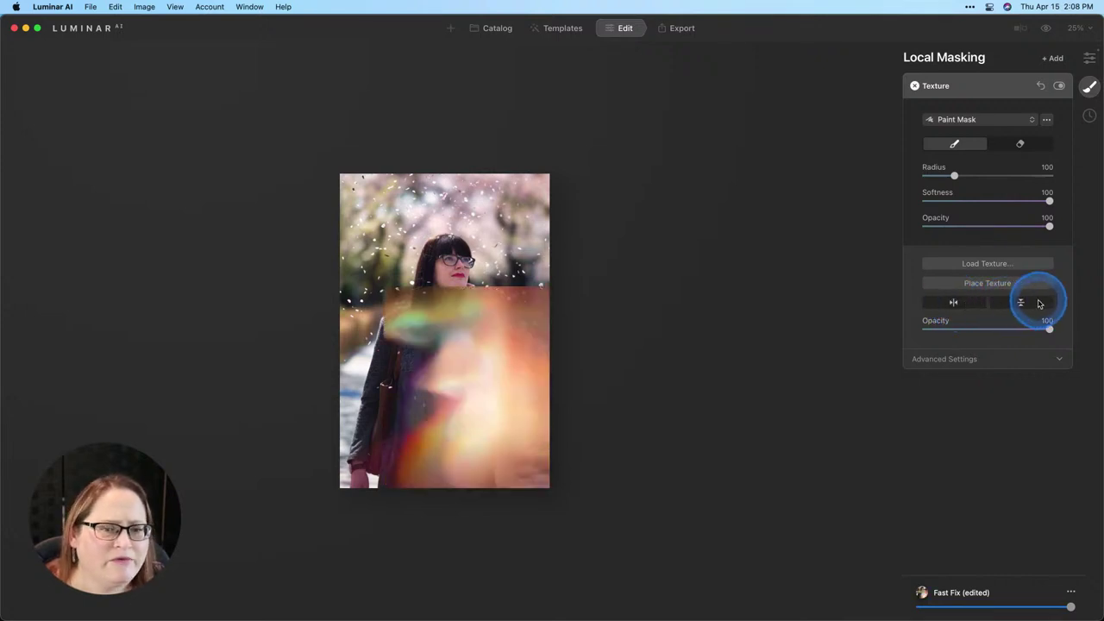
pyautogui.click(1038, 302)
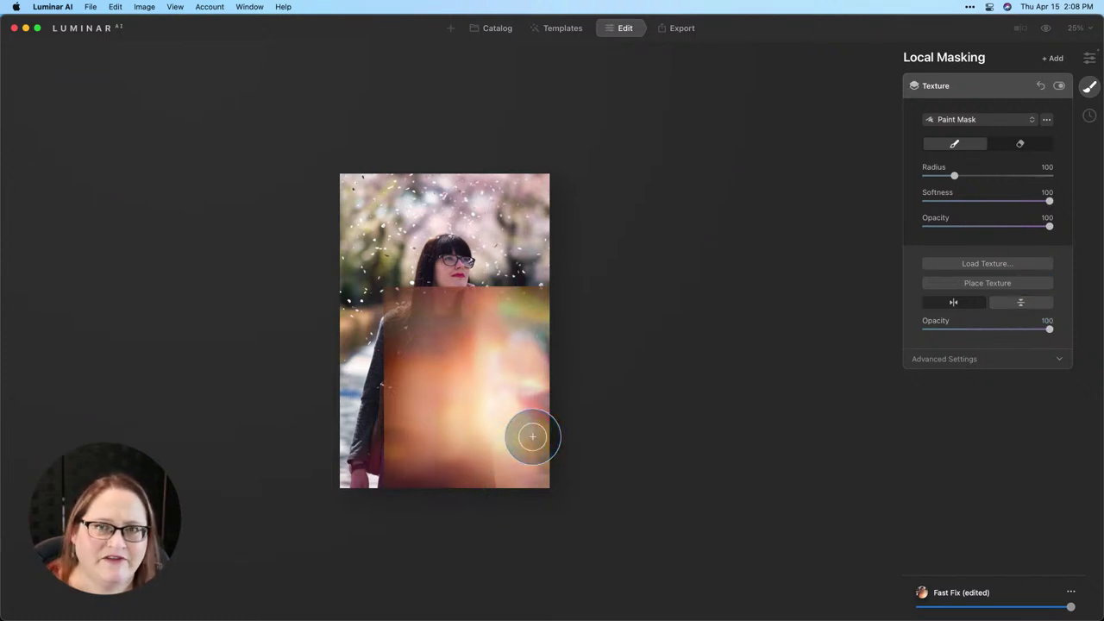
pyautogui.click(505, 331)
# Re-place the texture and move its flare up and left over the woman's head and upper body
pyautogui.click(267, 320)
pyautogui.click(432, 426)
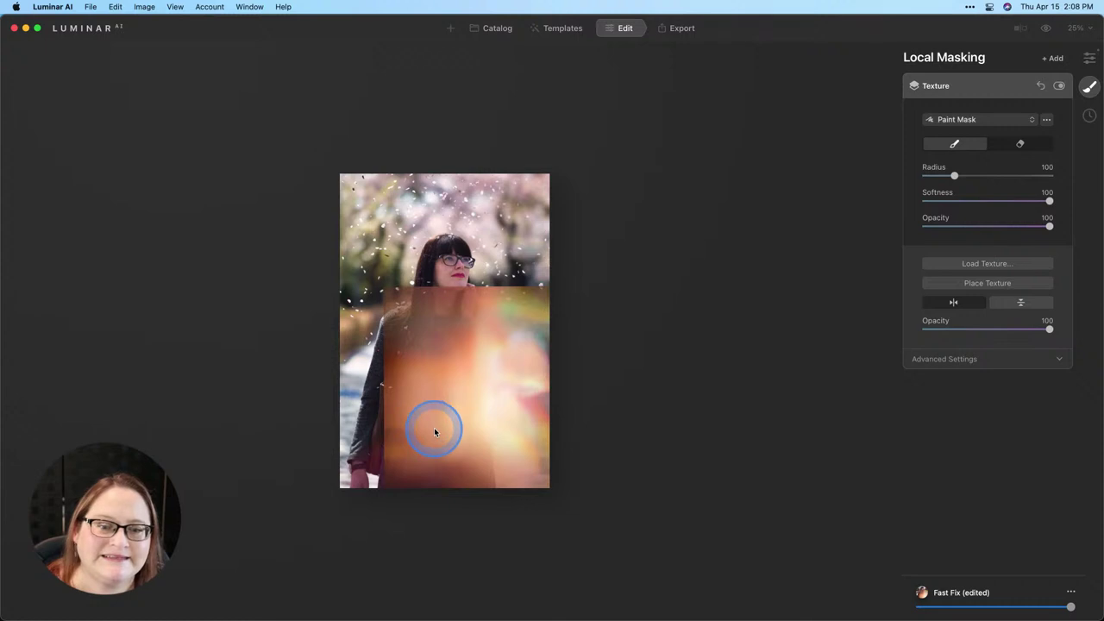
pyautogui.click(477, 325)
pyautogui.click(357, 468)
pyautogui.click(370, 227)
pyautogui.click(579, 249)
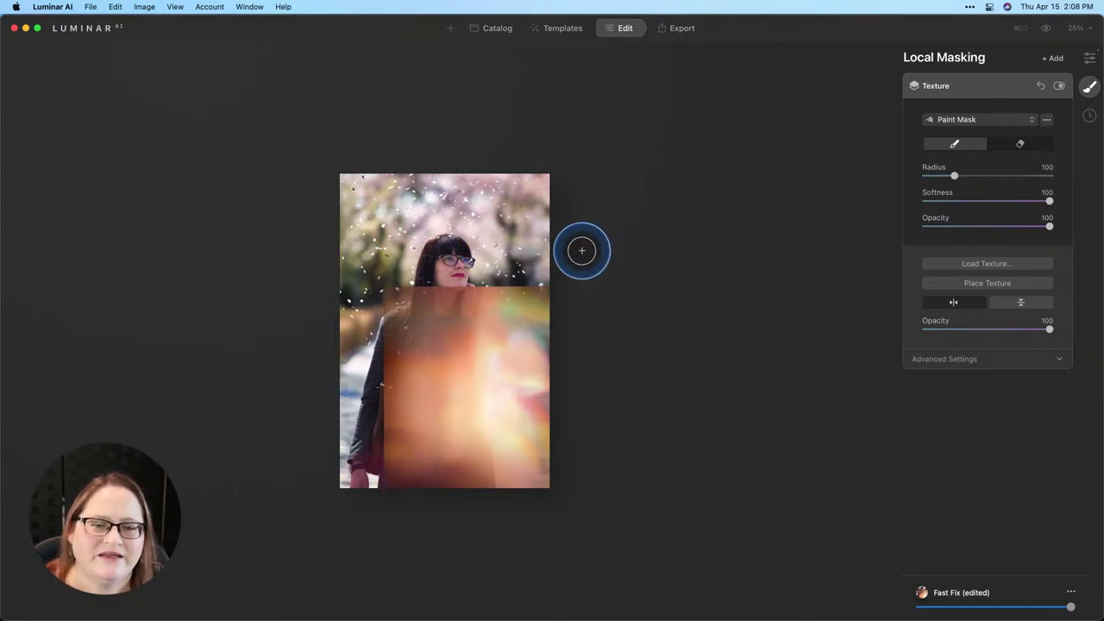
pyautogui.click(559, 204)
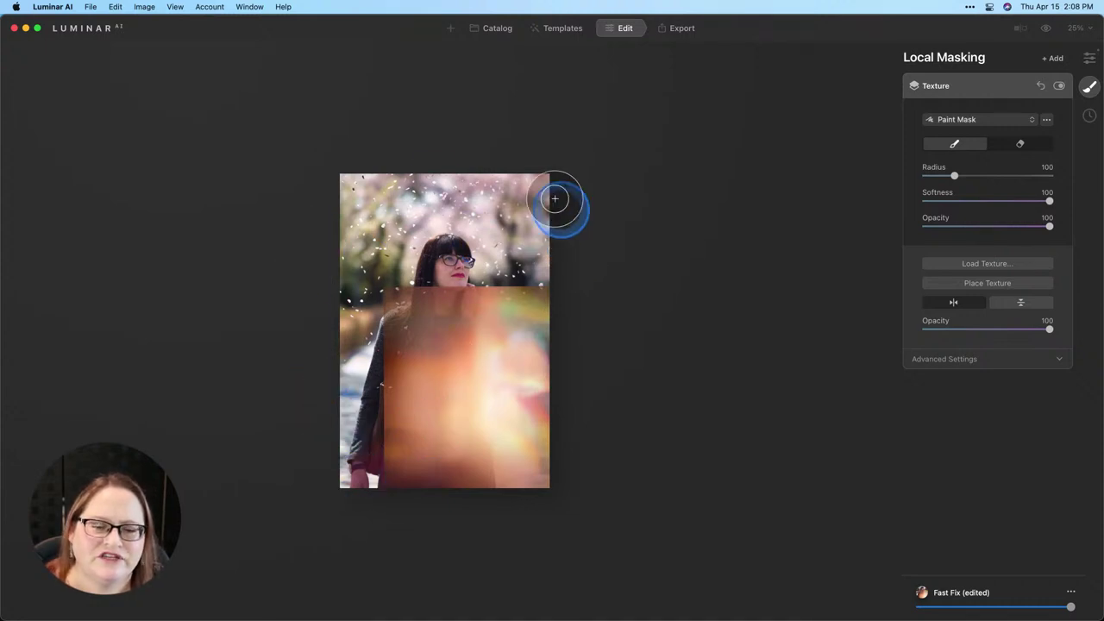
pyautogui.click(984, 284)
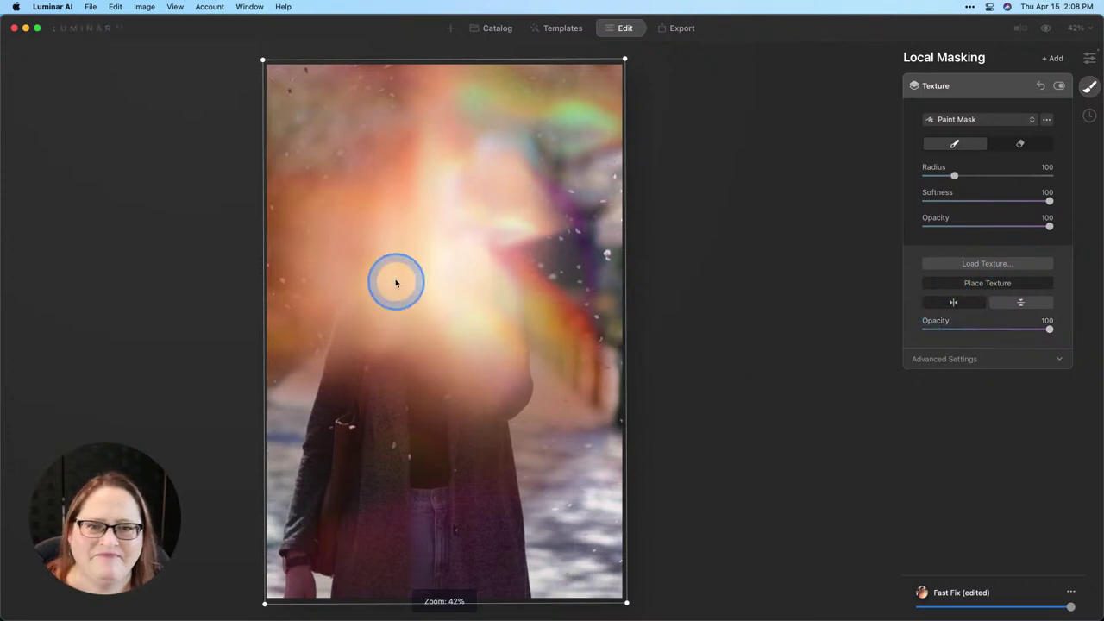
pyautogui.click(395, 276)
pyautogui.moveTo(396, 276); pyautogui.dragTo(445, 181)
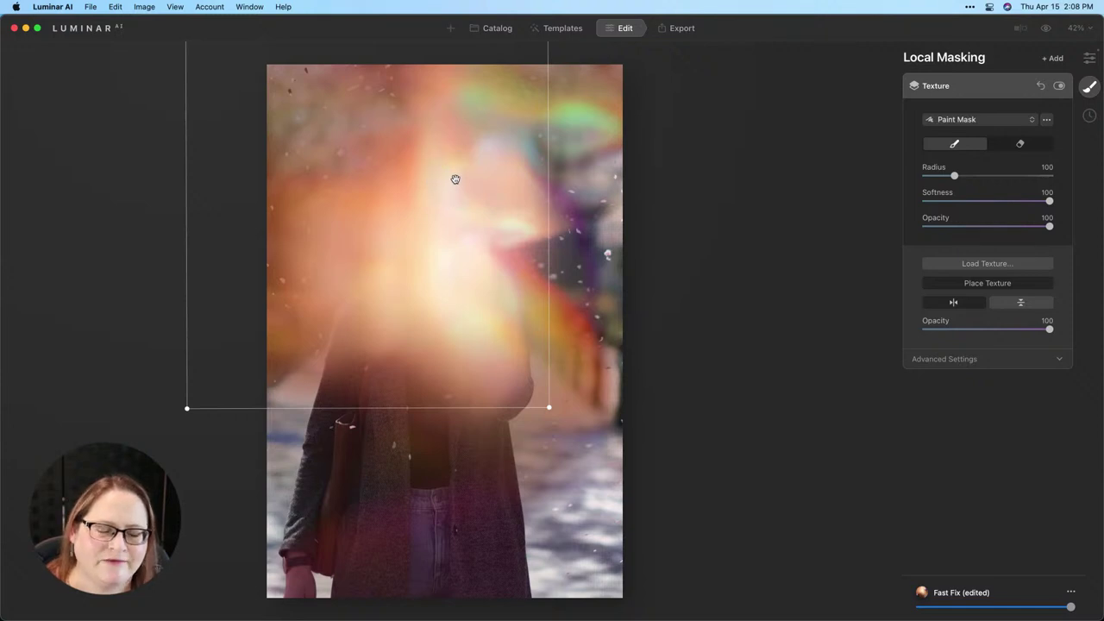
pyautogui.press('Return')
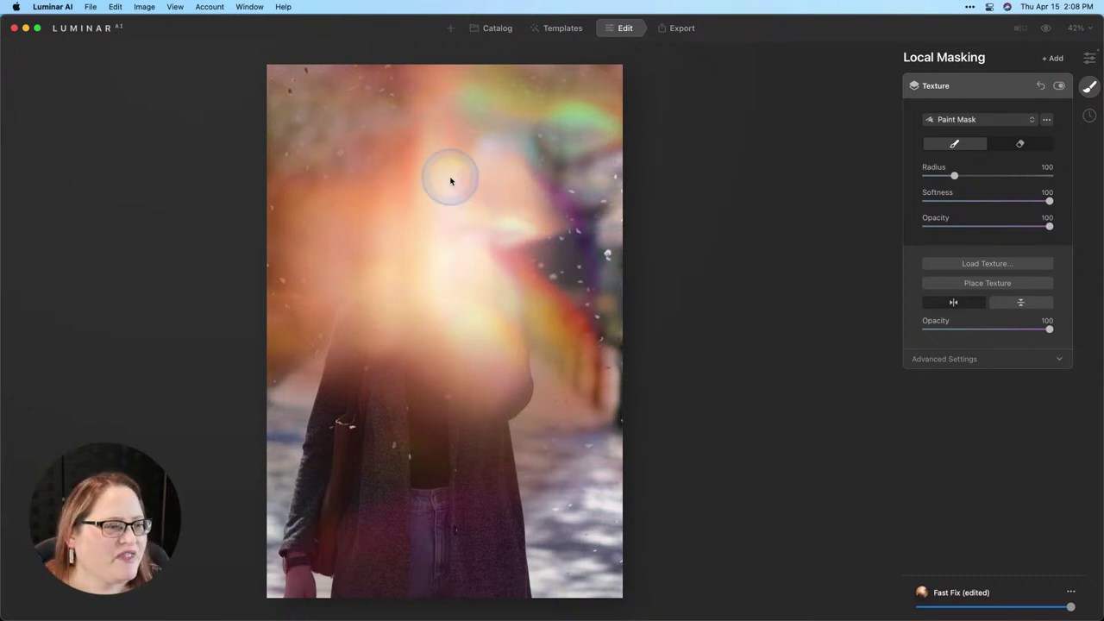
# Try several flip orientations for the flare and fade the texture opacity to 68
pyautogui.click(983, 306)
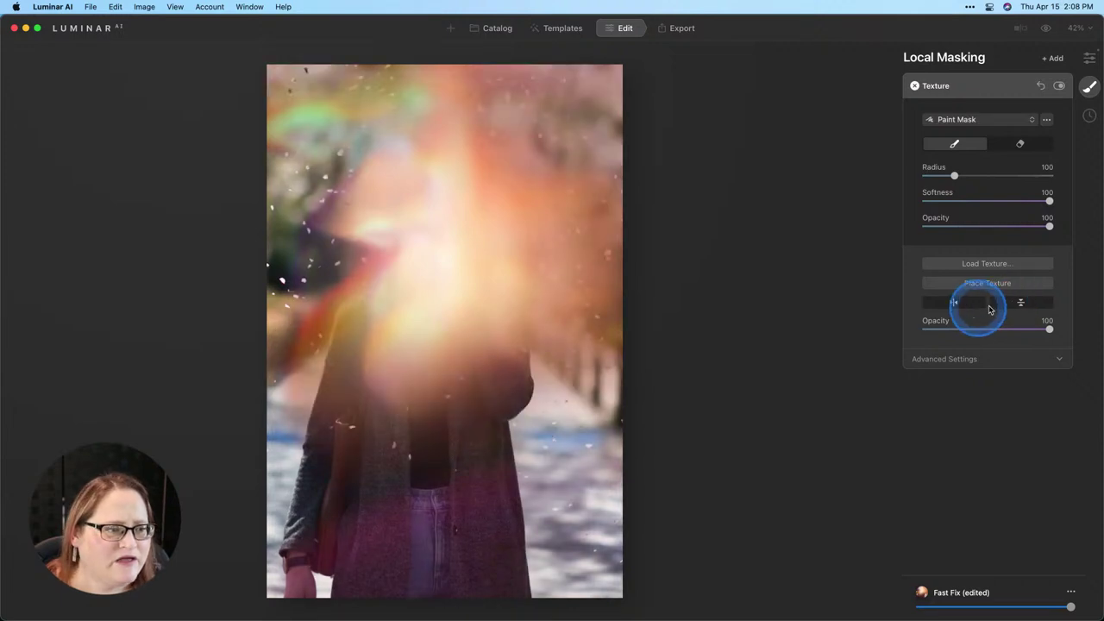
pyautogui.click(1011, 306)
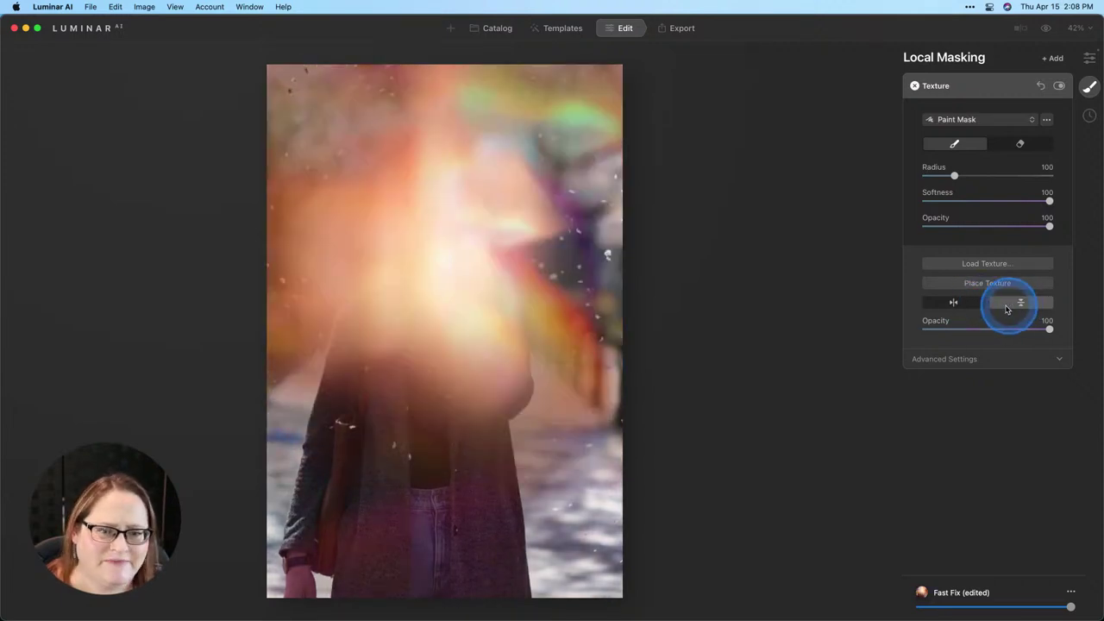
pyautogui.click(955, 303)
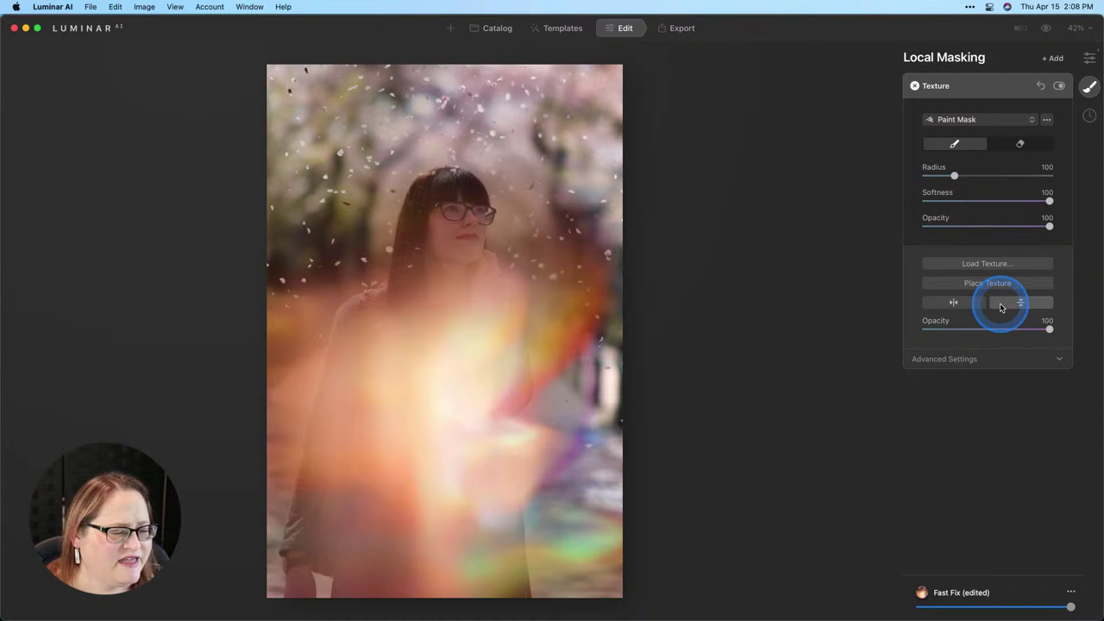
pyautogui.click(957, 303)
pyautogui.click(1018, 307)
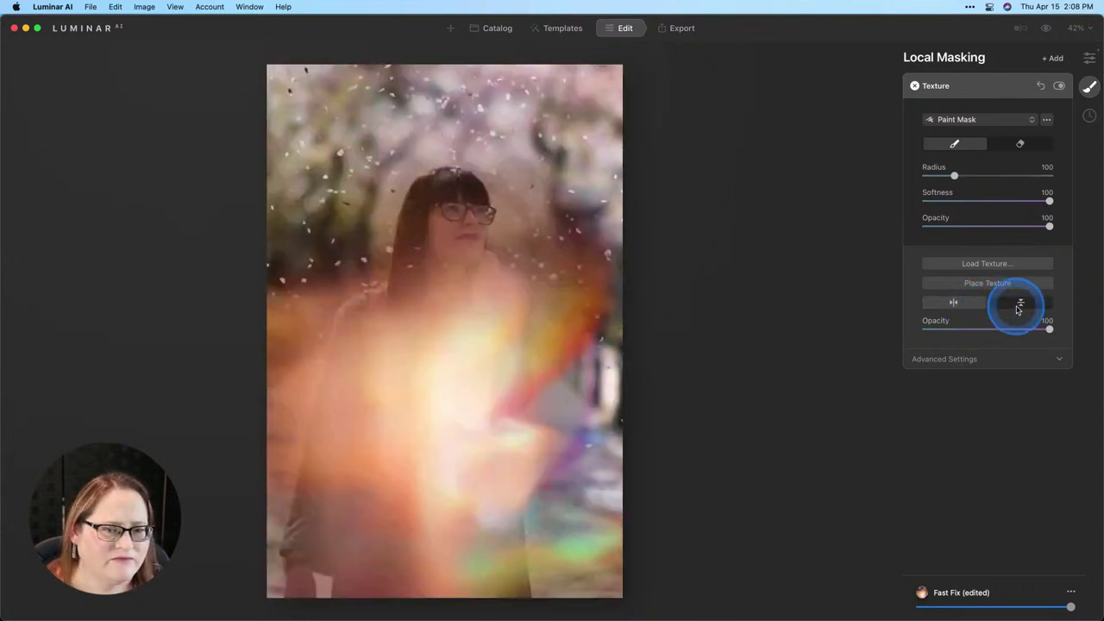
pyautogui.click(1019, 307)
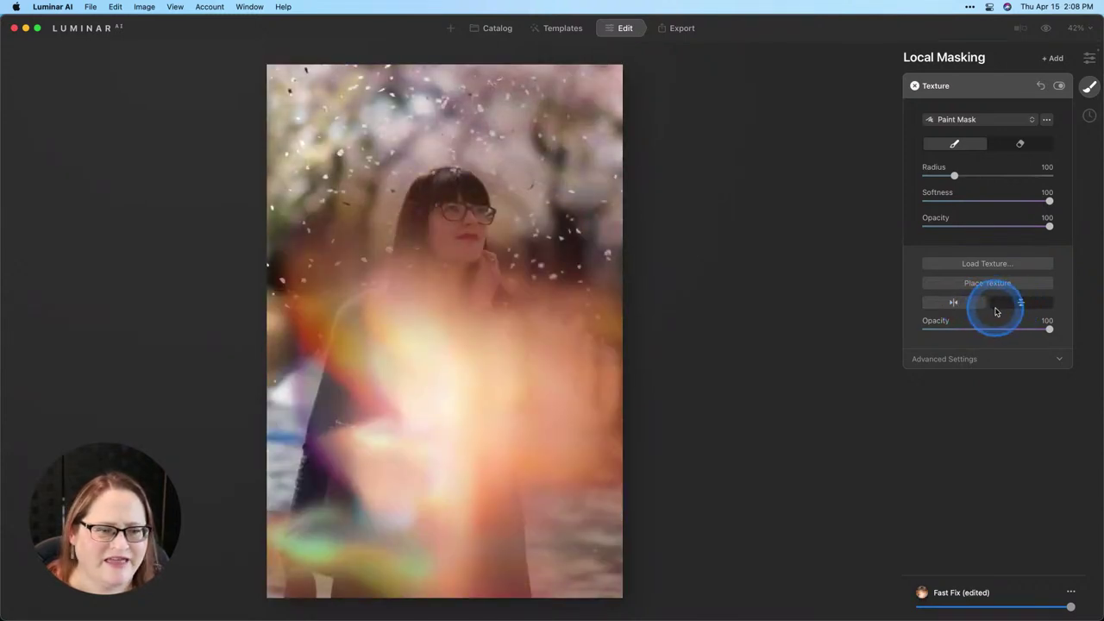
pyautogui.moveTo(1049, 328); pyautogui.dragTo(992, 330)
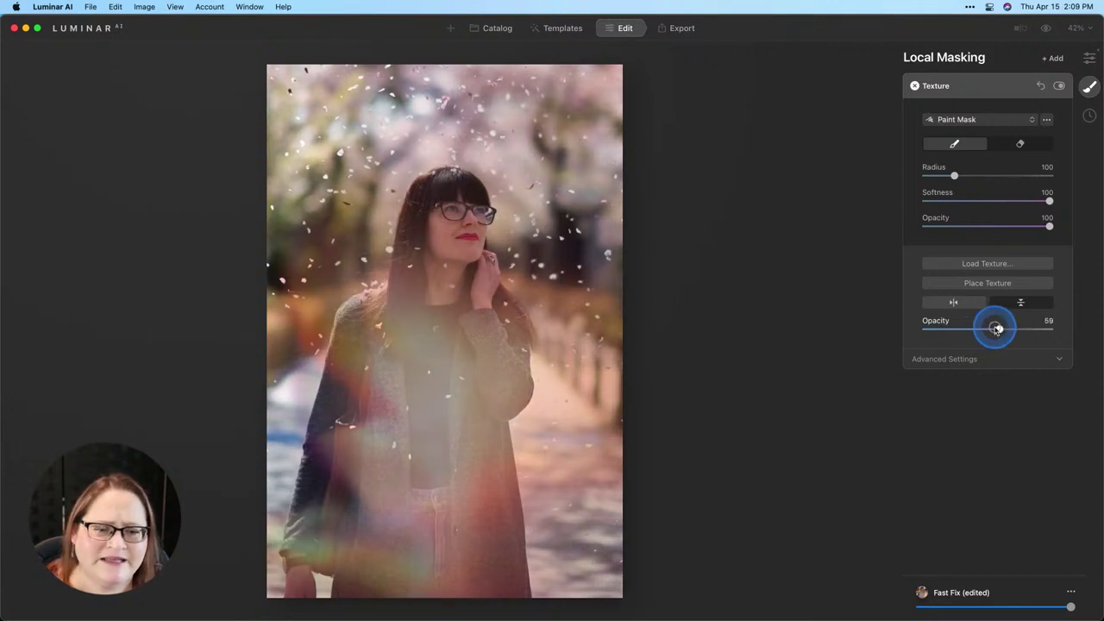
pyautogui.click(1018, 304)
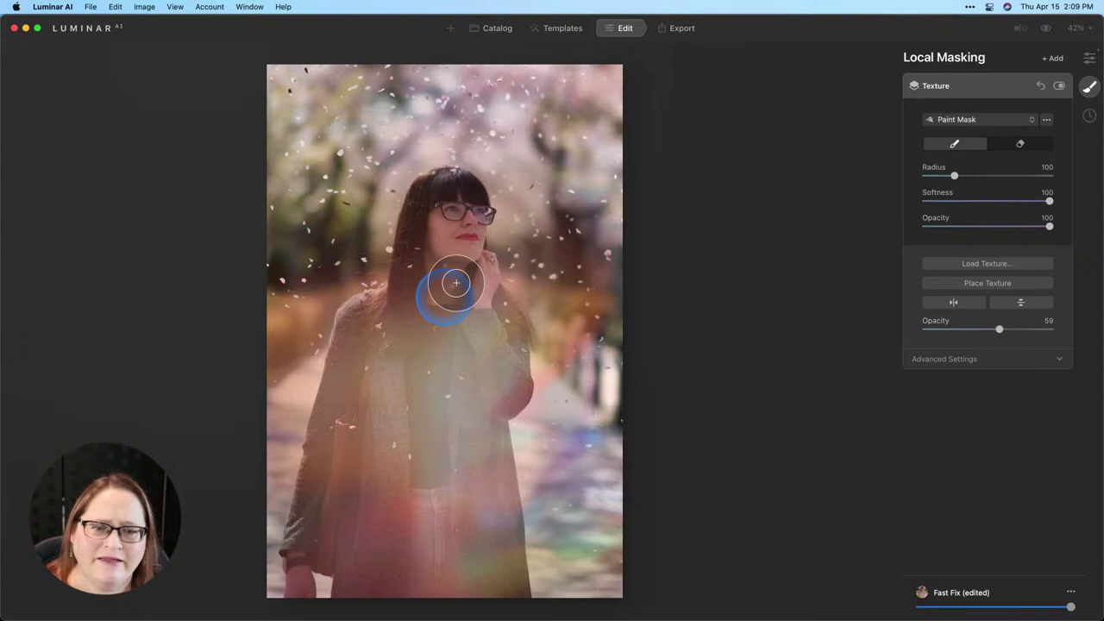
# Erase the texture haze from the face and coat with a Radius 184, Opacity 23 mask brush
pyautogui.moveTo(439, 243)
pyautogui.mouseDown()
pyautogui.moveTo(431, 304)
pyautogui.moveTo(438, 290)
pyautogui.moveTo(420, 398)
pyautogui.moveTo(426, 452)
pyautogui.mouseUp()
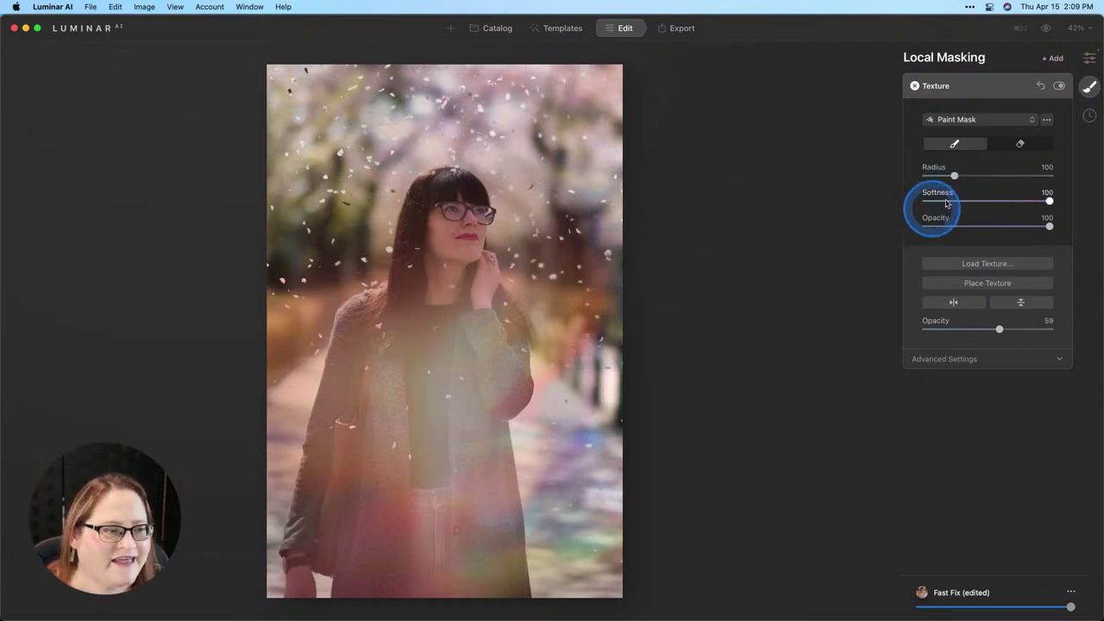
pyautogui.click(1021, 147)
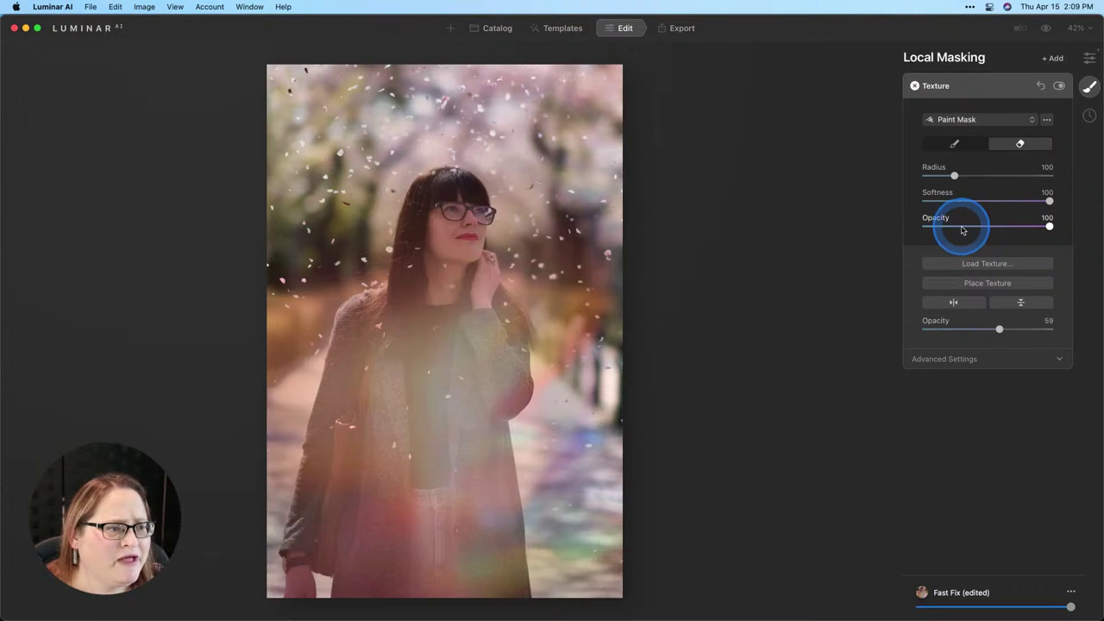
pyautogui.moveTo(960, 227); pyautogui.dragTo(954, 226)
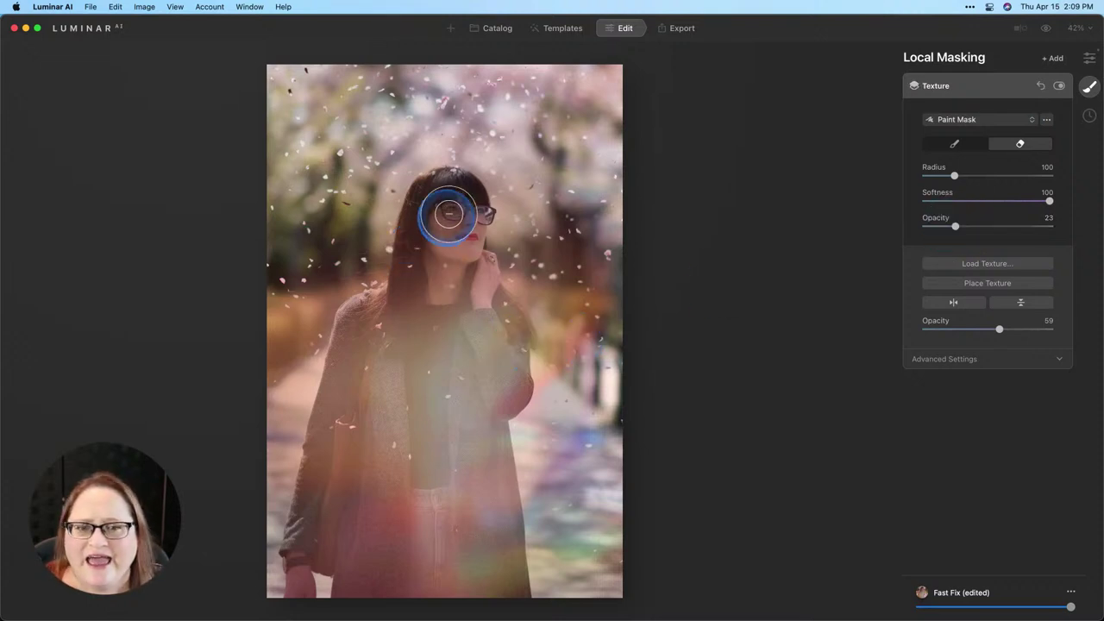
pyautogui.moveTo(457, 217)
pyautogui.mouseDown()
pyautogui.moveTo(434, 227)
pyautogui.moveTo(436, 276)
pyautogui.moveTo(465, 248)
pyautogui.mouseUp()
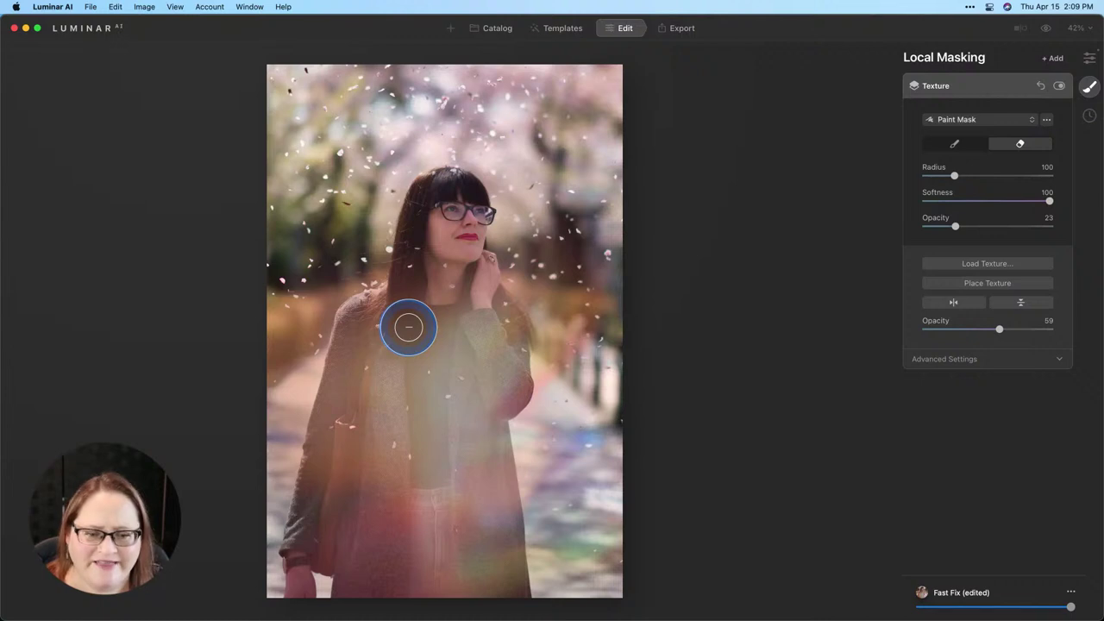
pyautogui.press(']')
pyautogui.press(']')
pyautogui.press(']')
pyautogui.press(']')
pyautogui.press(']')
pyautogui.press(']')
pyautogui.press(']')
pyautogui.press(']')
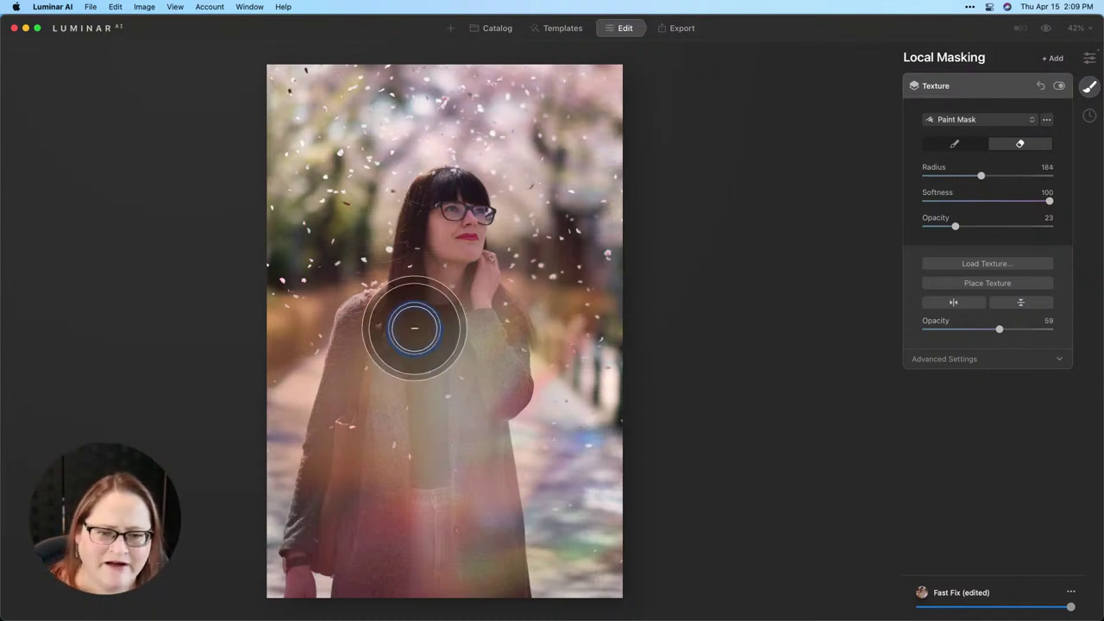
pyautogui.moveTo(414, 329)
pyautogui.mouseDown()
pyautogui.moveTo(433, 458)
pyautogui.moveTo(441, 363)
pyautogui.moveTo(470, 325)
pyautogui.moveTo(394, 340)
pyautogui.moveTo(431, 414)
pyautogui.moveTo(424, 463)
pyautogui.moveTo(470, 321)
pyautogui.mouseUp()
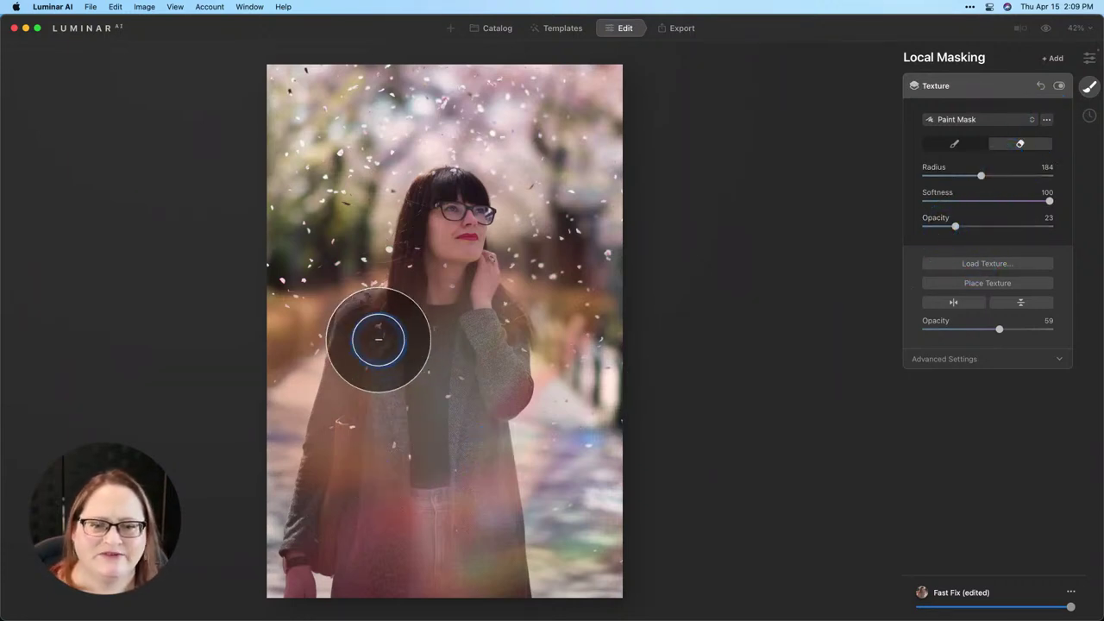
pyautogui.moveTo(376, 337)
pyautogui.mouseDown()
pyautogui.moveTo(381, 476)
pyautogui.moveTo(507, 330)
pyautogui.moveTo(441, 464)
pyautogui.moveTo(459, 491)
pyautogui.moveTo(626, 494)
pyautogui.moveTo(682, 487)
pyautogui.moveTo(686, 475)
pyautogui.moveTo(779, 481)
pyautogui.moveTo(1099, 122)
pyautogui.moveTo(1087, 117)
pyautogui.moveTo(1091, 67)
pyautogui.mouseUp()
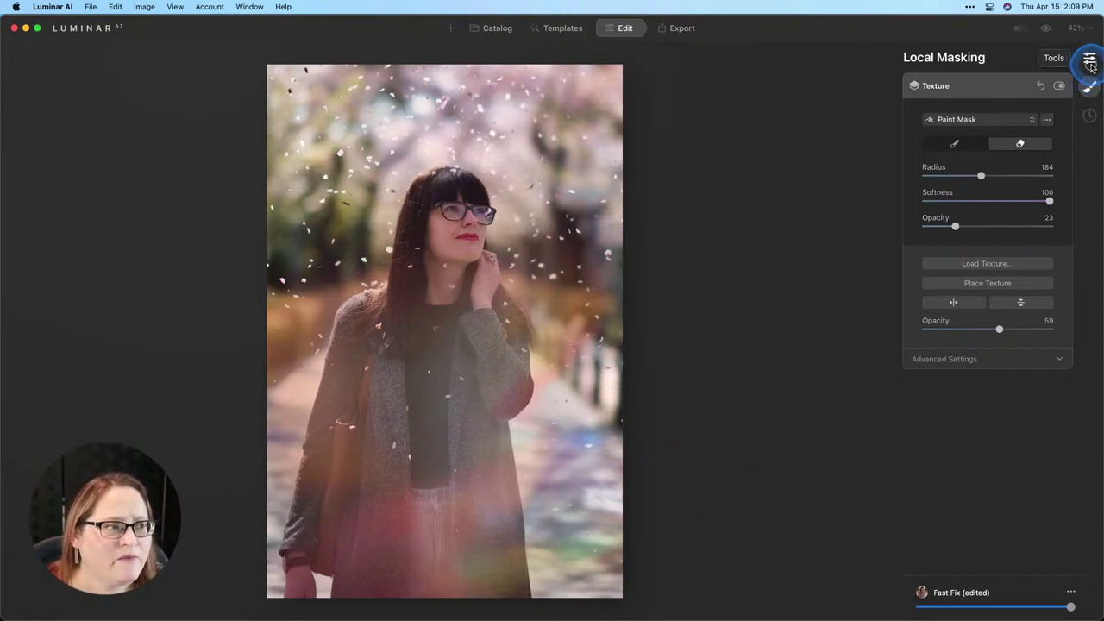
# Add a Vignette at Amount -100 with Size 36
pyautogui.click(1090, 62)
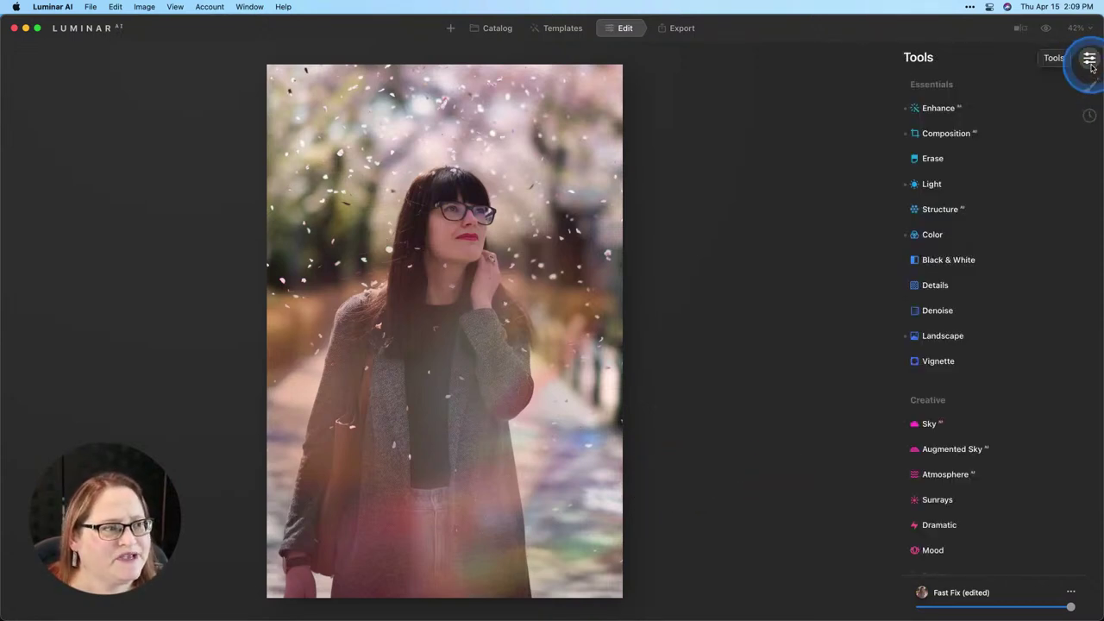
pyautogui.click(938, 362)
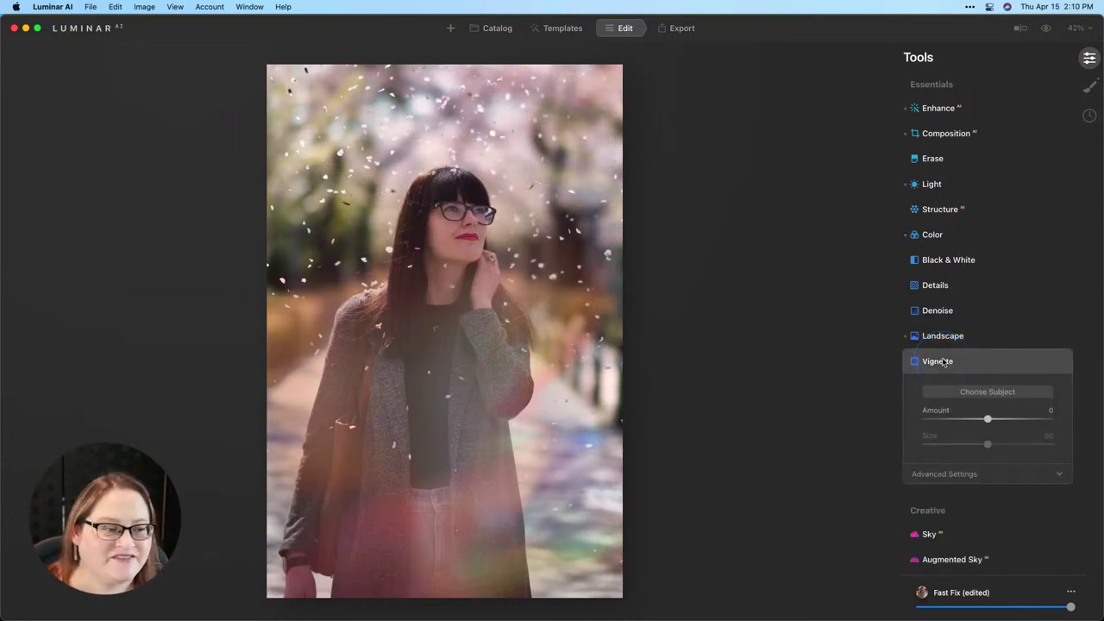
pyautogui.click(987, 417)
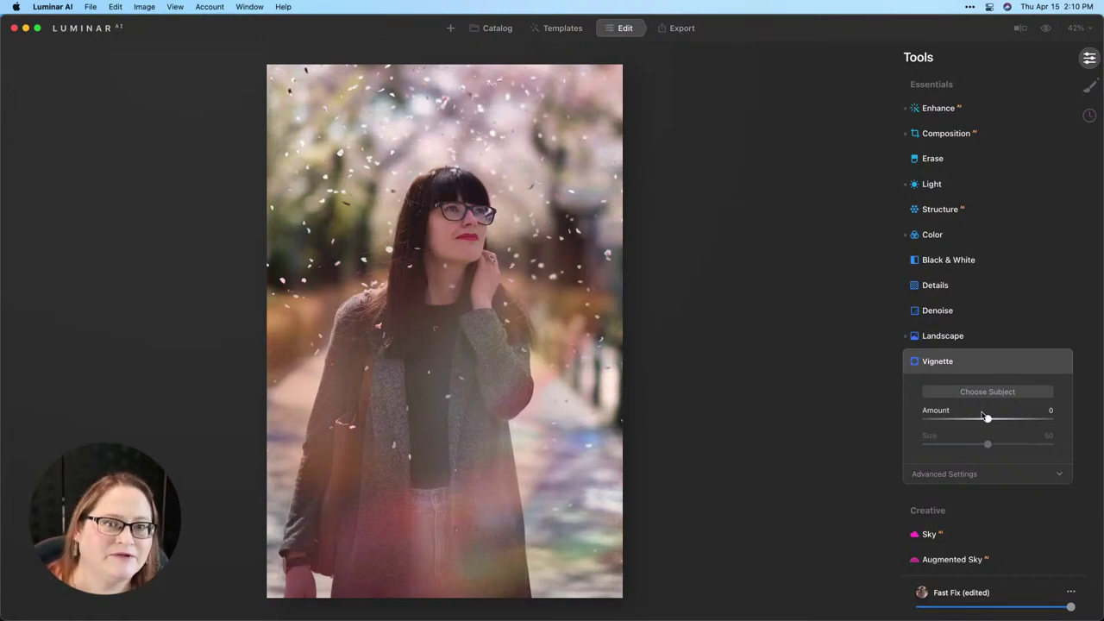
pyautogui.moveTo(986, 418); pyautogui.dragTo(914, 420)
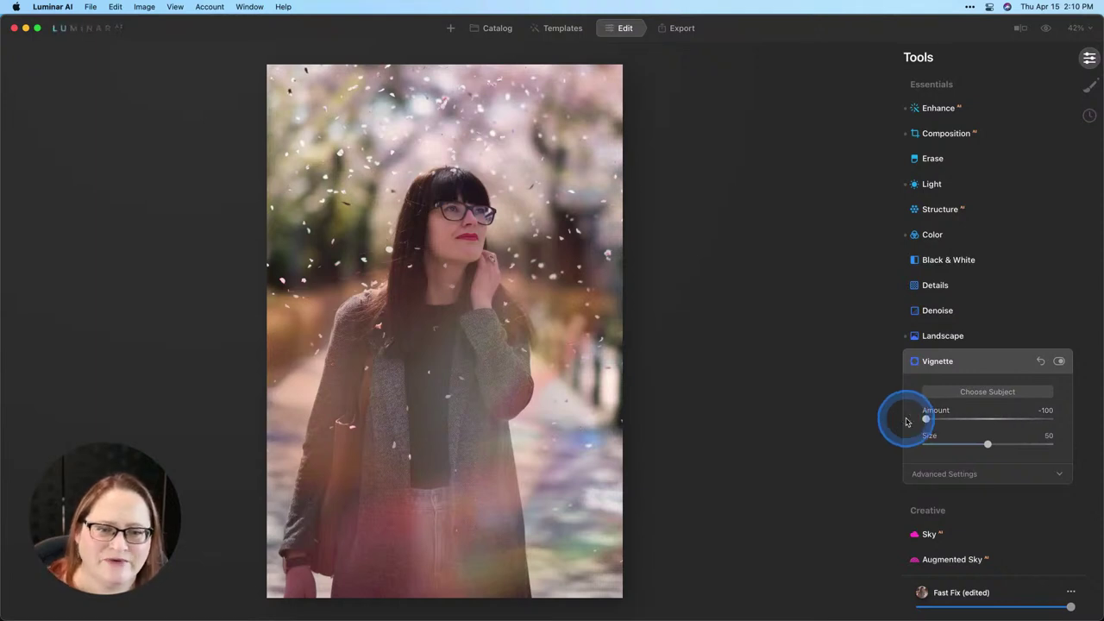
pyautogui.moveTo(988, 443); pyautogui.dragTo(969, 445)
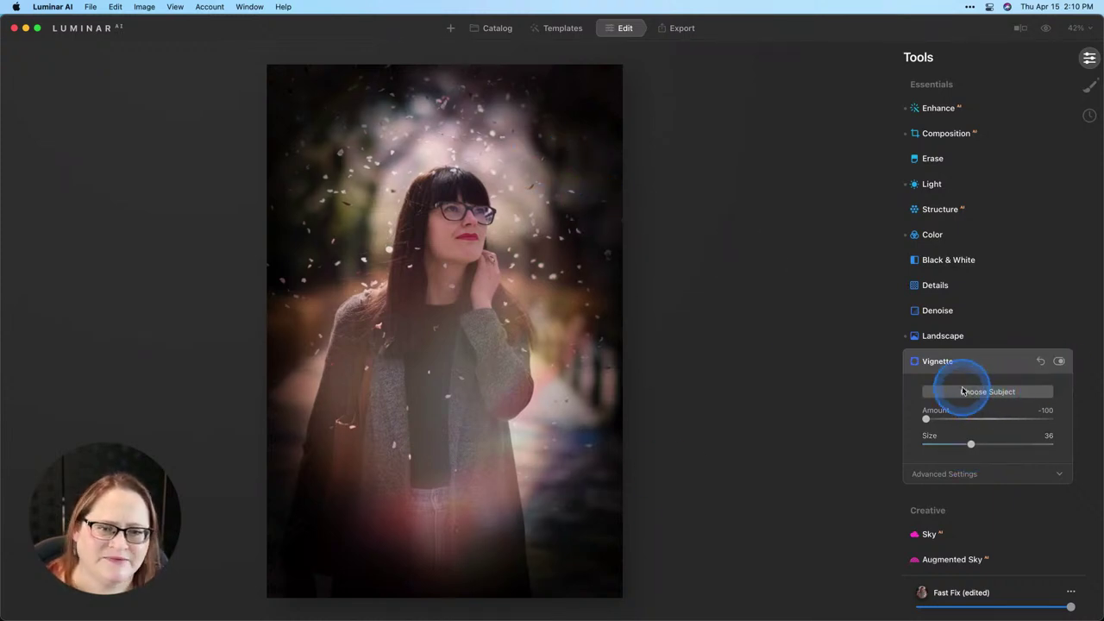
# In Advanced Settings set Feather 59 and Inner Light 19, then soften Amount to -47
pyautogui.click(973, 473)
pyautogui.scroll(-2, 980, 387)
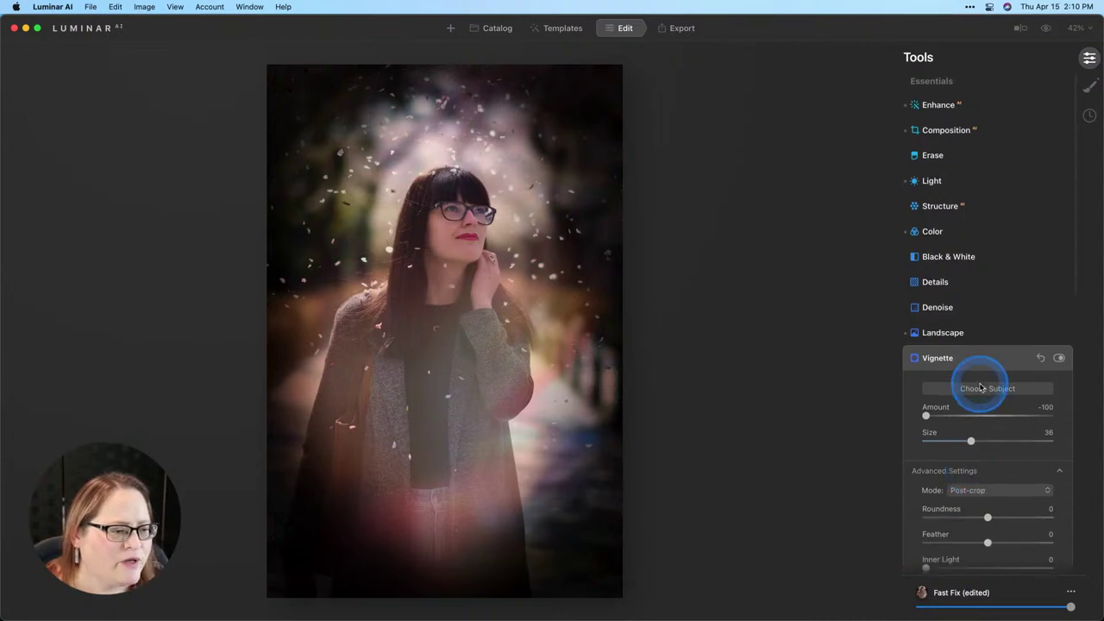
pyautogui.scroll(-1, 983, 405)
pyautogui.moveTo(987, 434); pyautogui.dragTo(1028, 437)
pyautogui.moveTo(926, 460); pyautogui.dragTo(950, 461)
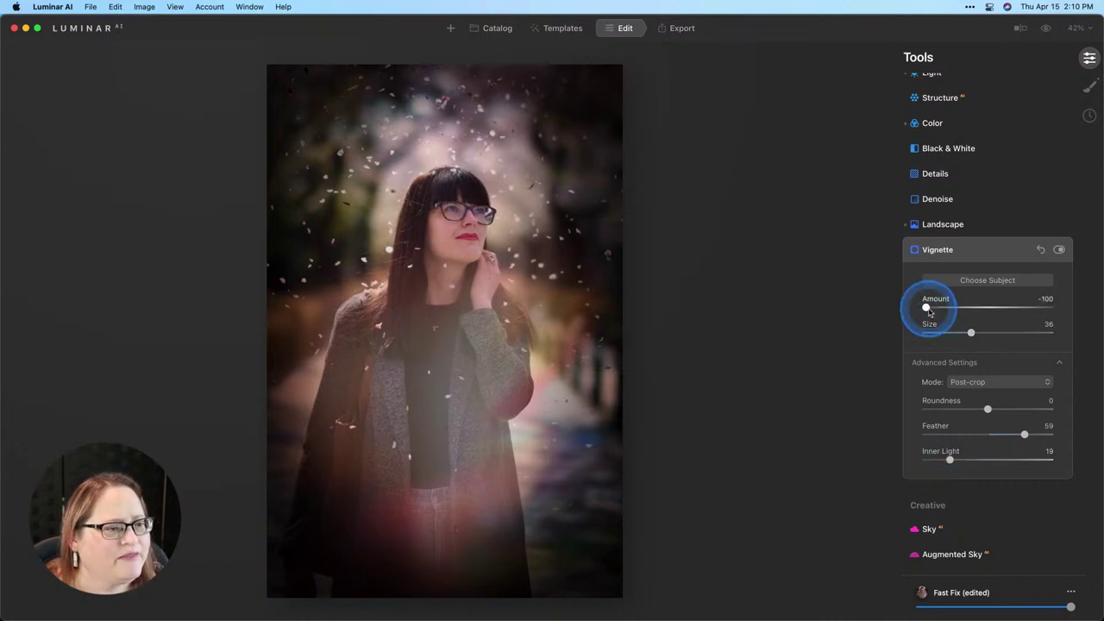
pyautogui.moveTo(926, 307); pyautogui.dragTo(966, 307)
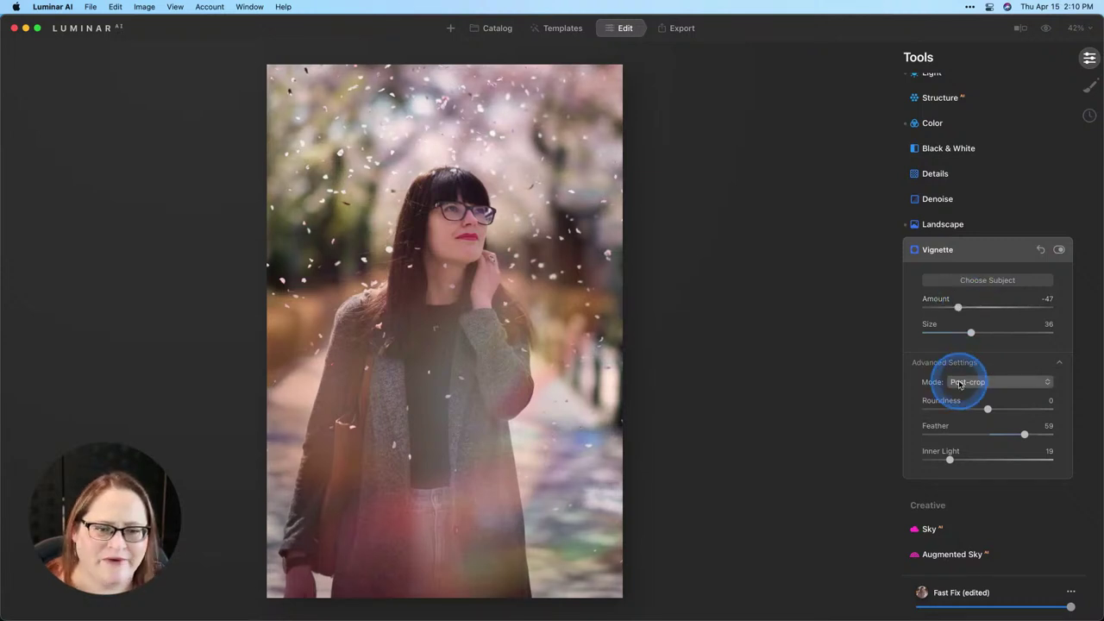
pyautogui.click(1047, 30)
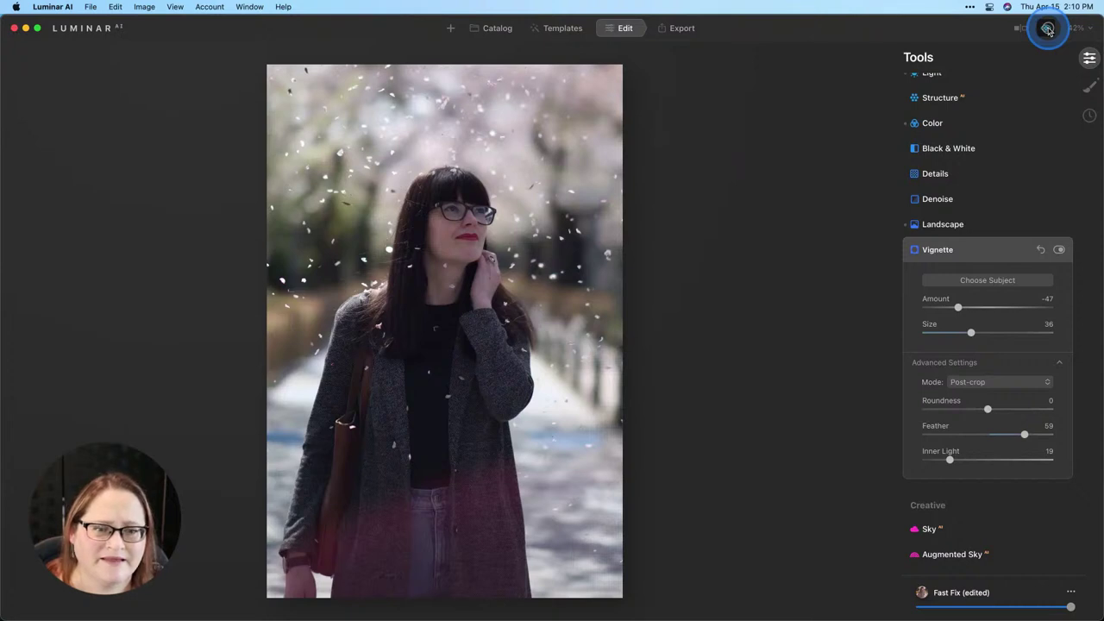
pyautogui.click(1048, 30)
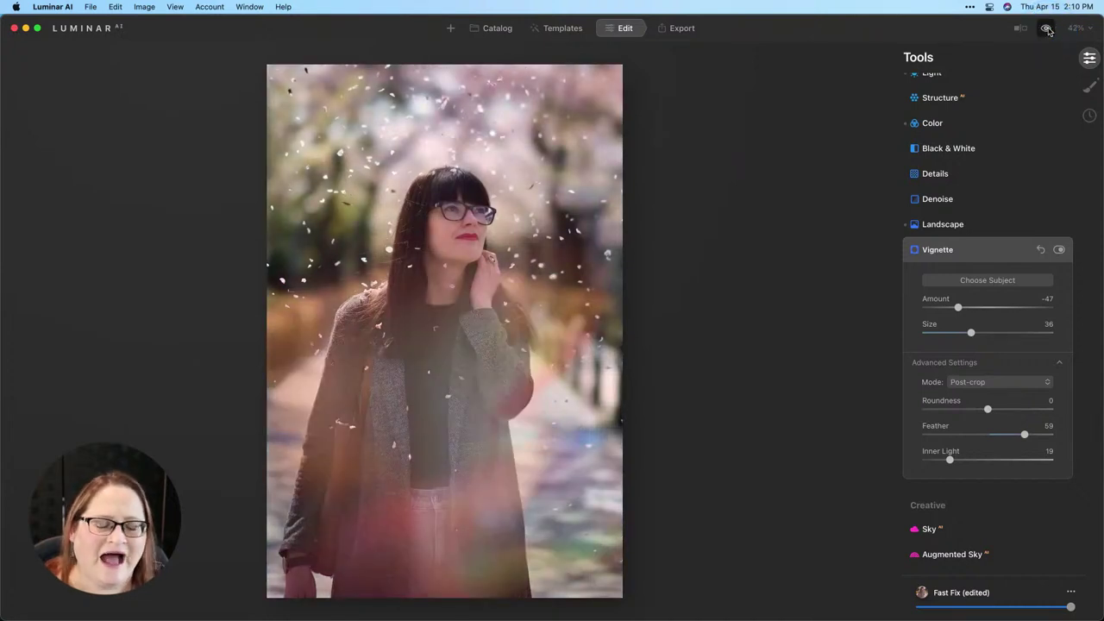
pyautogui.click(1047, 30)
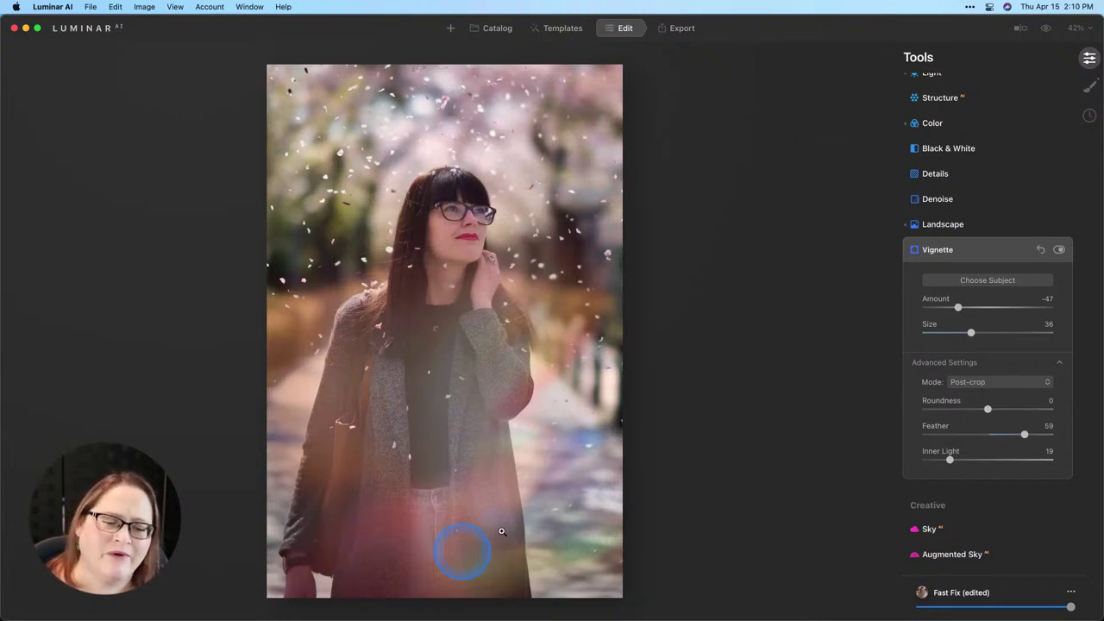
pyautogui.click(1046, 27)
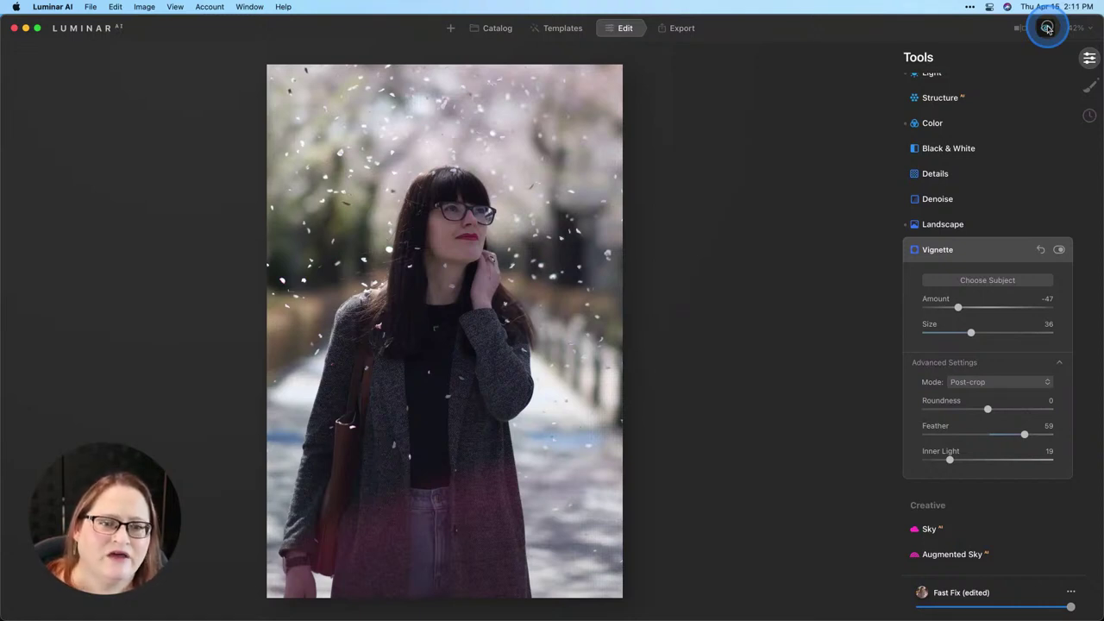
pyautogui.click(1046, 28)
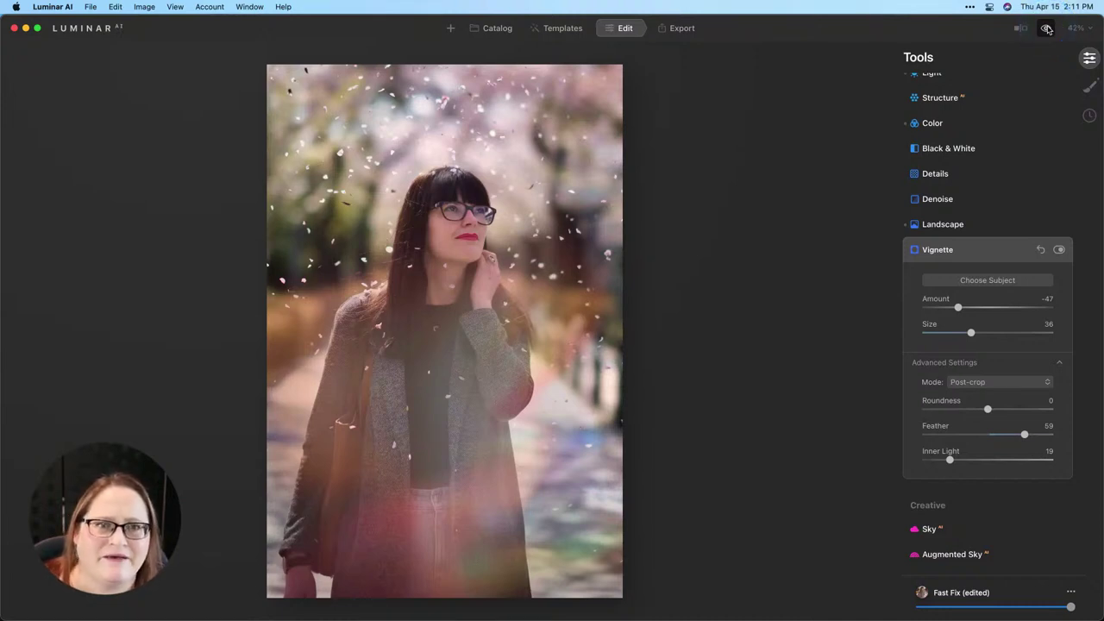
pyautogui.click(1015, 60)
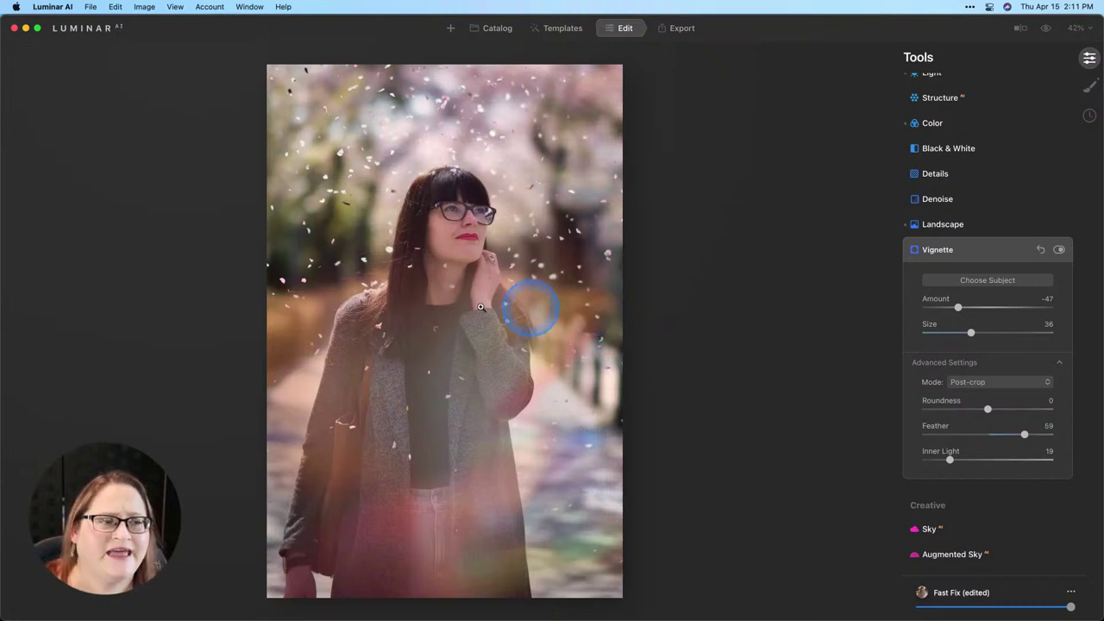
# Go to My Templates and choose Show in Finder from the Claudia template's ••• menu
pyautogui.click(563, 29)
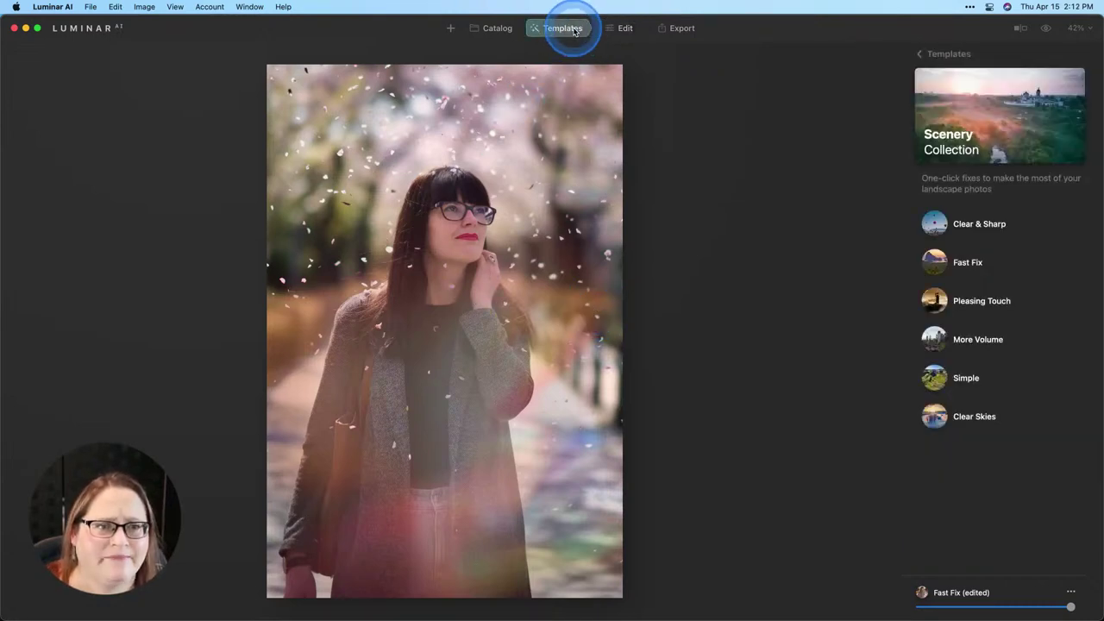
pyautogui.click(921, 54)
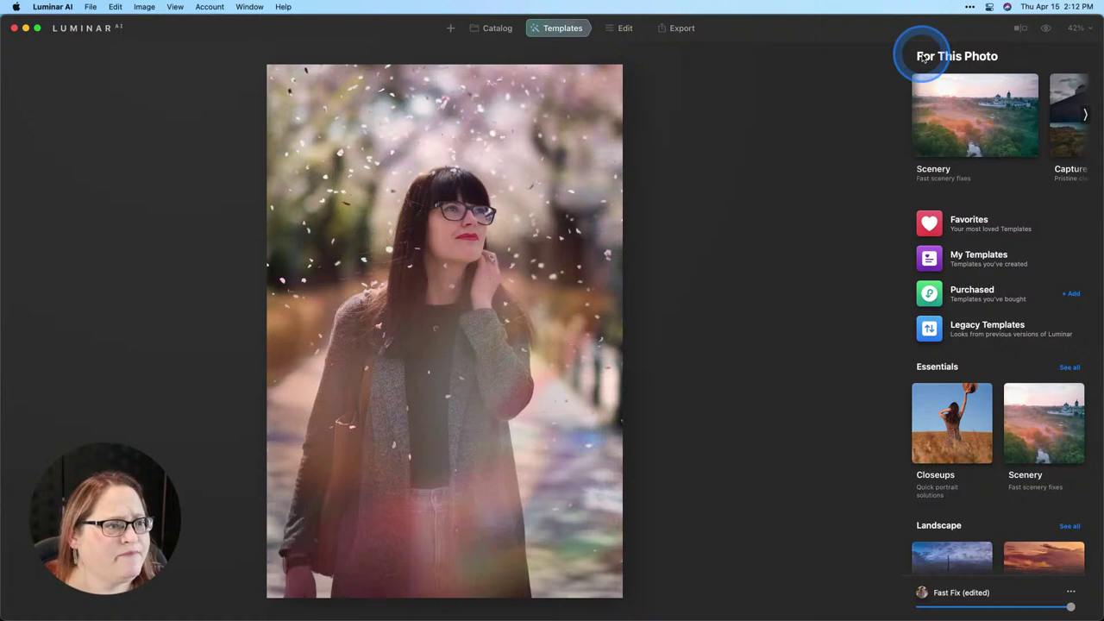
pyautogui.click(979, 260)
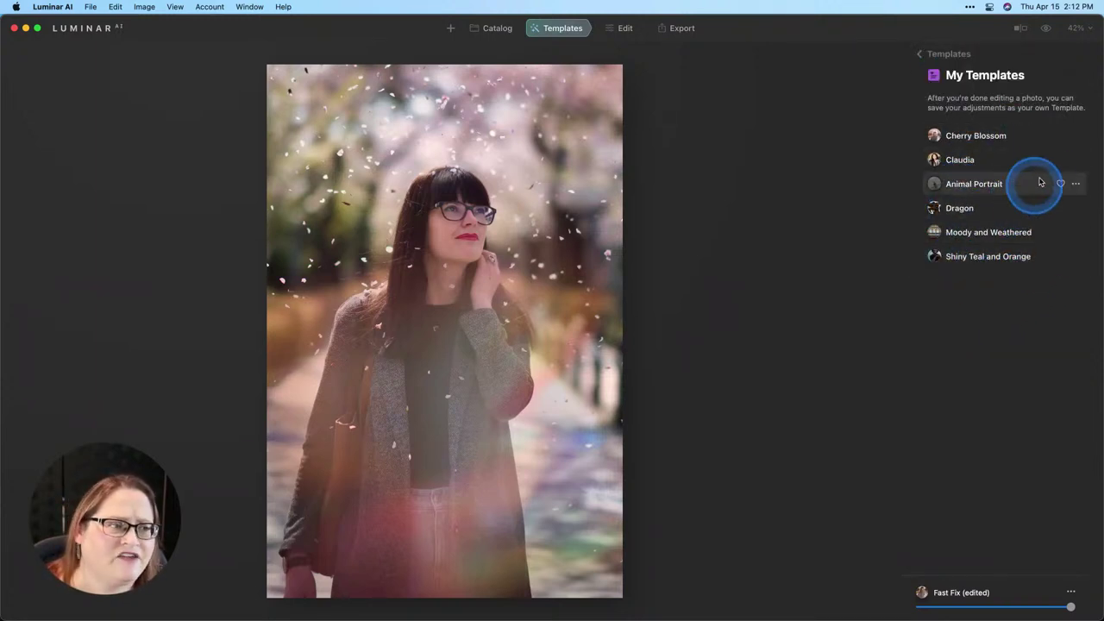
pyautogui.click(1074, 160)
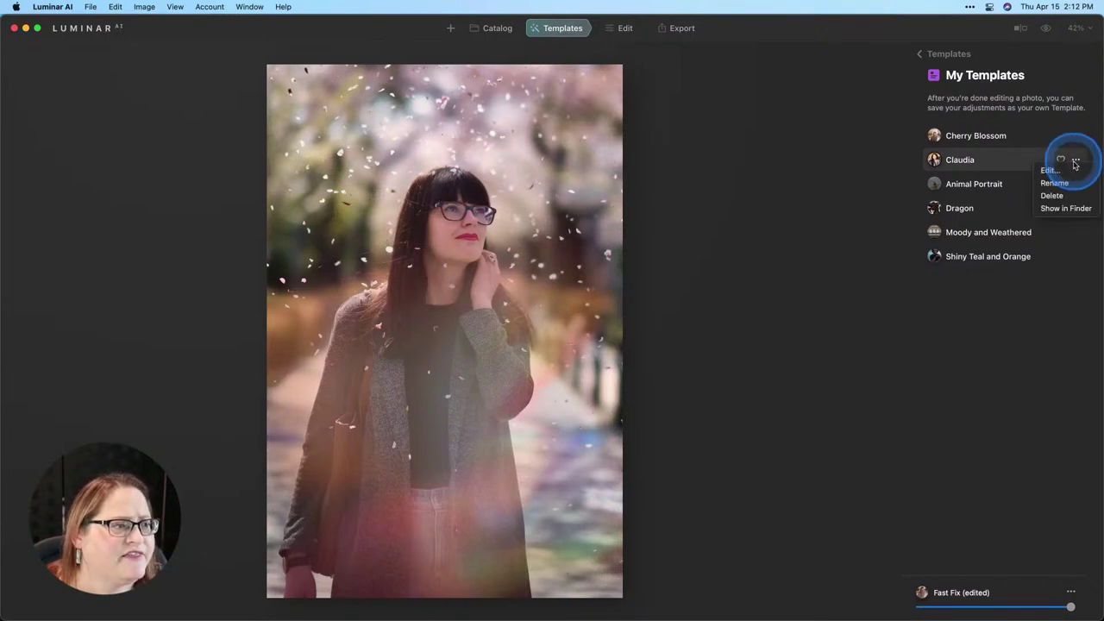
pyautogui.click(1068, 209)
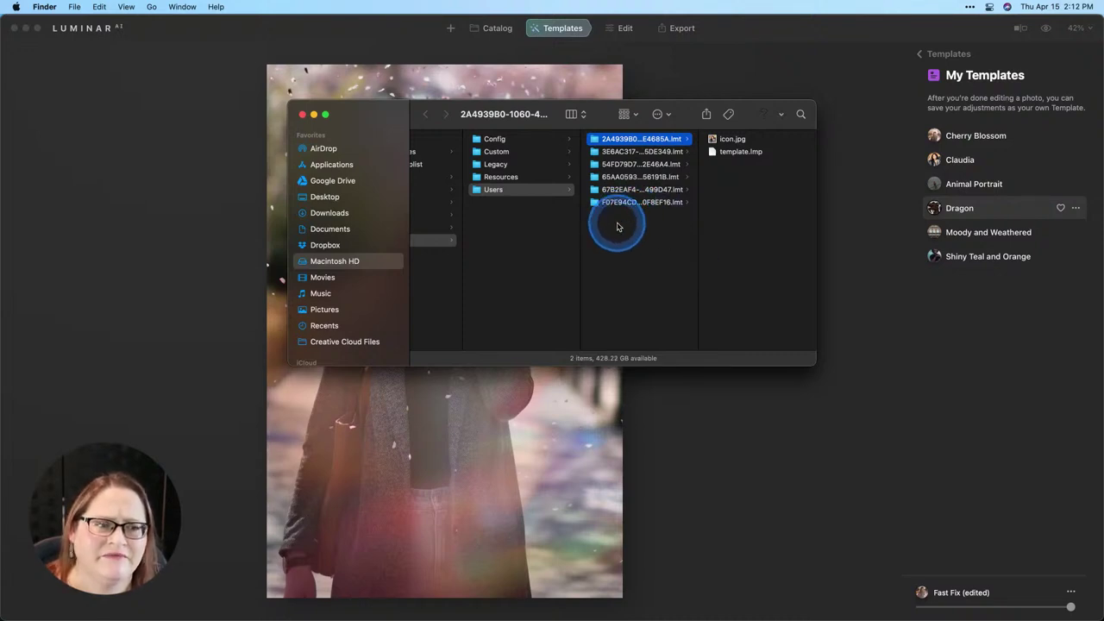
# View the custom template folders inside Users, then close the Finder window
pyautogui.click(617, 227)
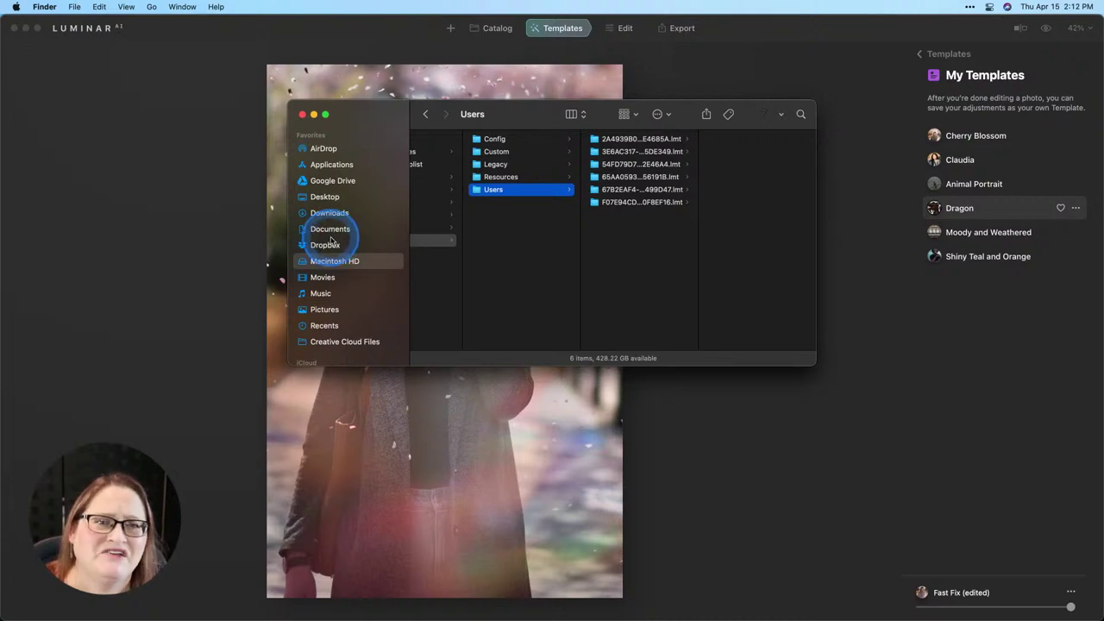
pyautogui.click(301, 114)
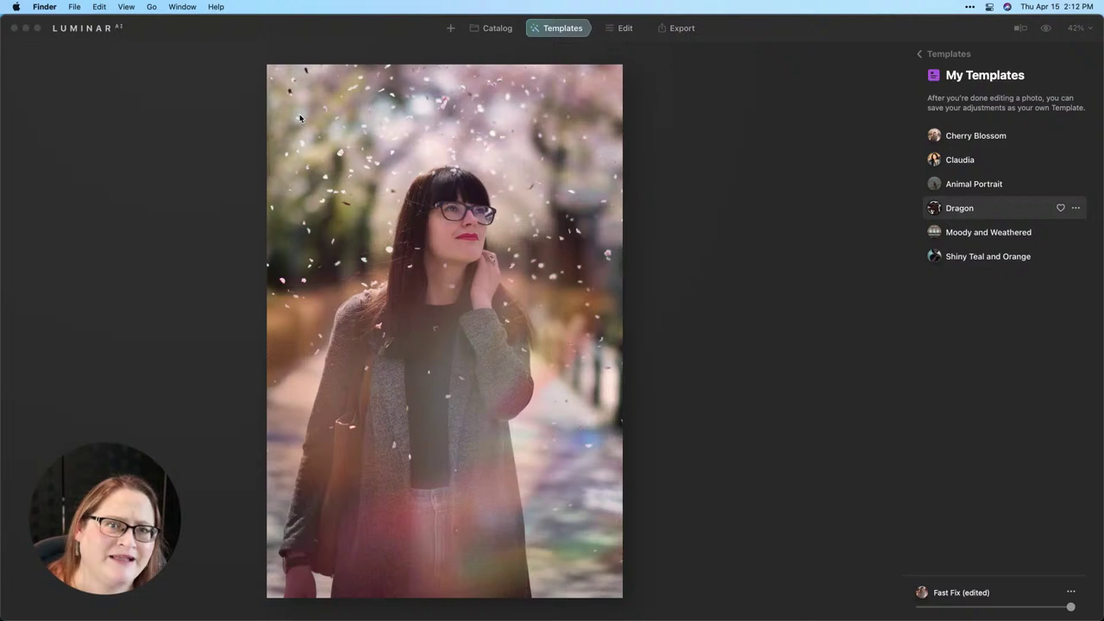